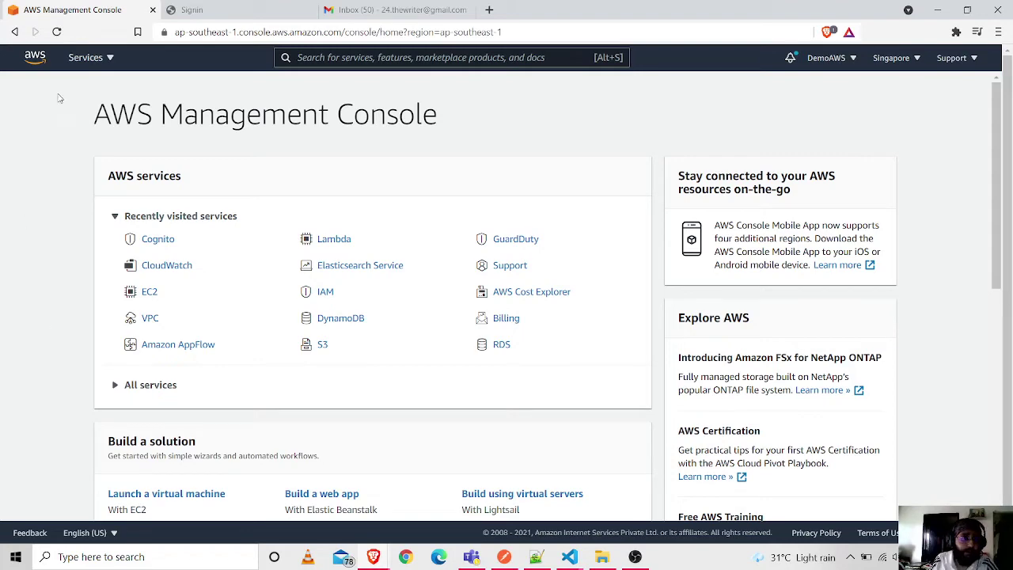
- Open Cognito from the Services menu and show Your User Pools (ReactPool, TestPool, SamplePoolUser)
left_click(99, 68)
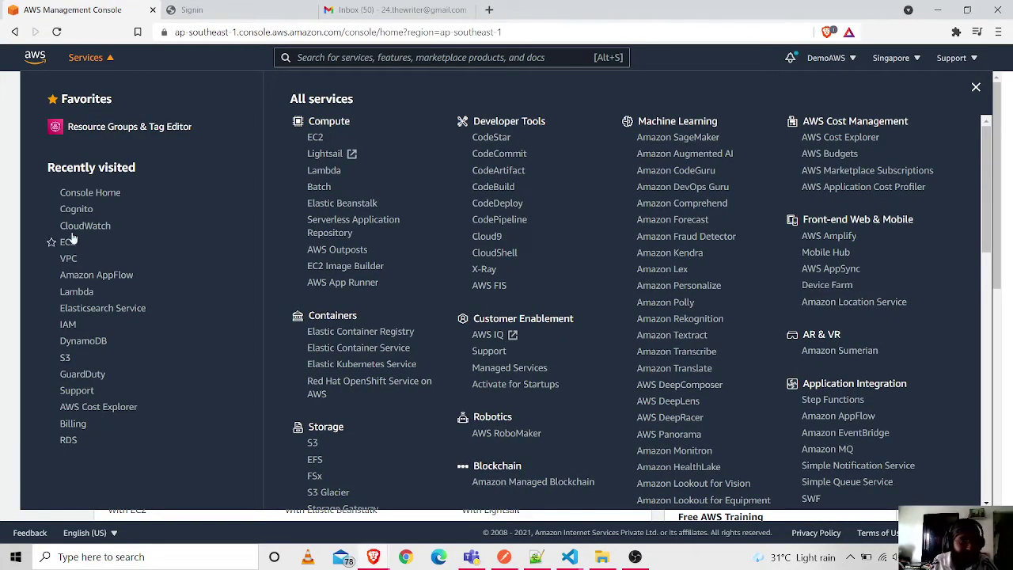
left_click(80, 208)
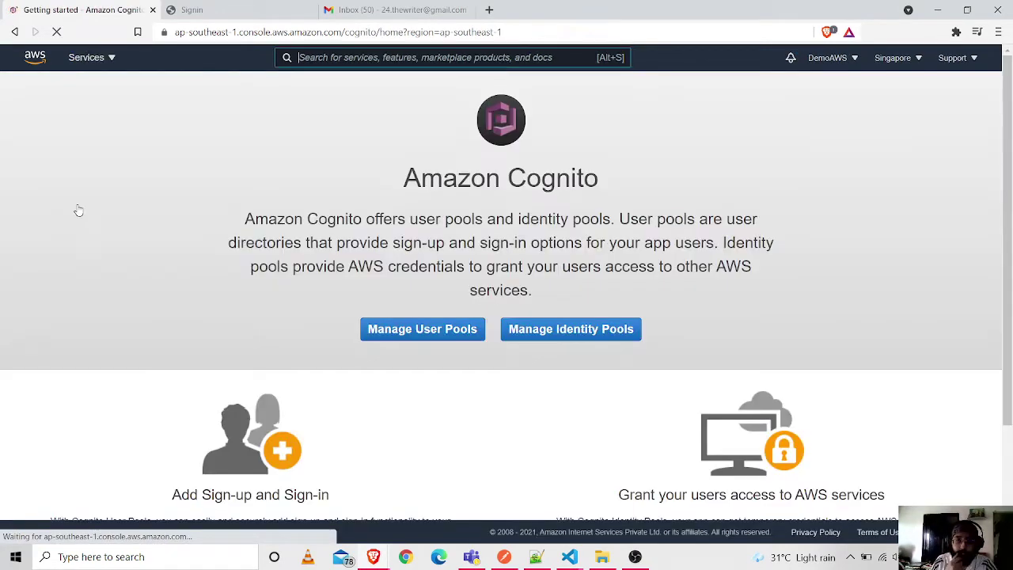
scroll(158, 270, "down", 1)
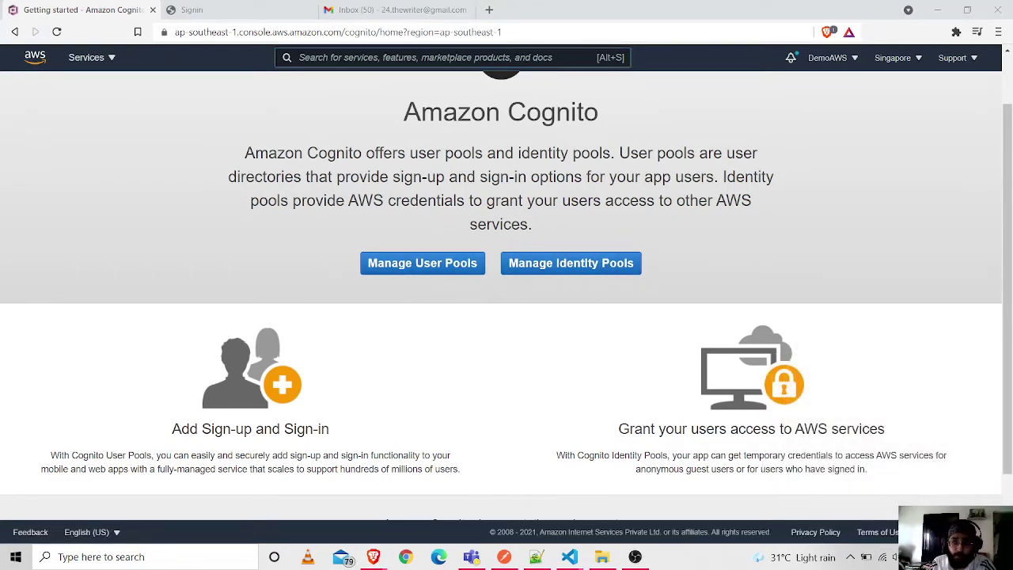
key("alt+s")
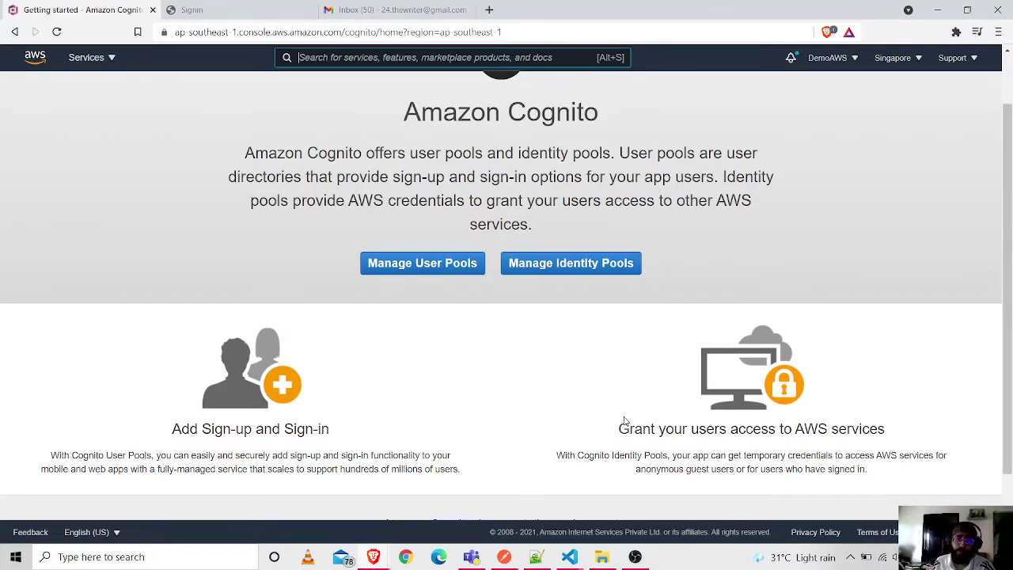
left_click(456, 274)
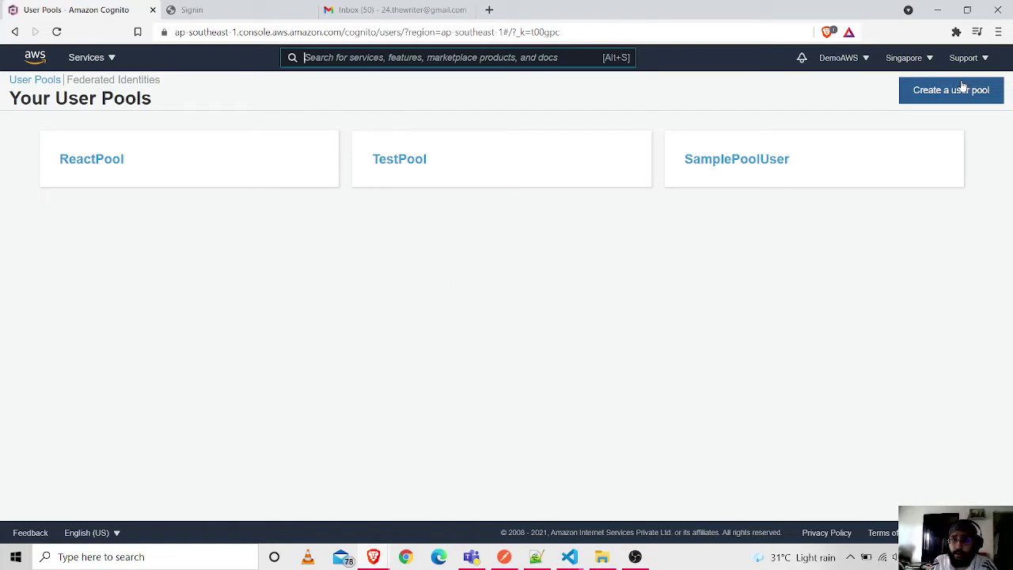
- Begin a new user pool and enter 'Youtube-demo-pool' as its pool name
left_click(961, 88)
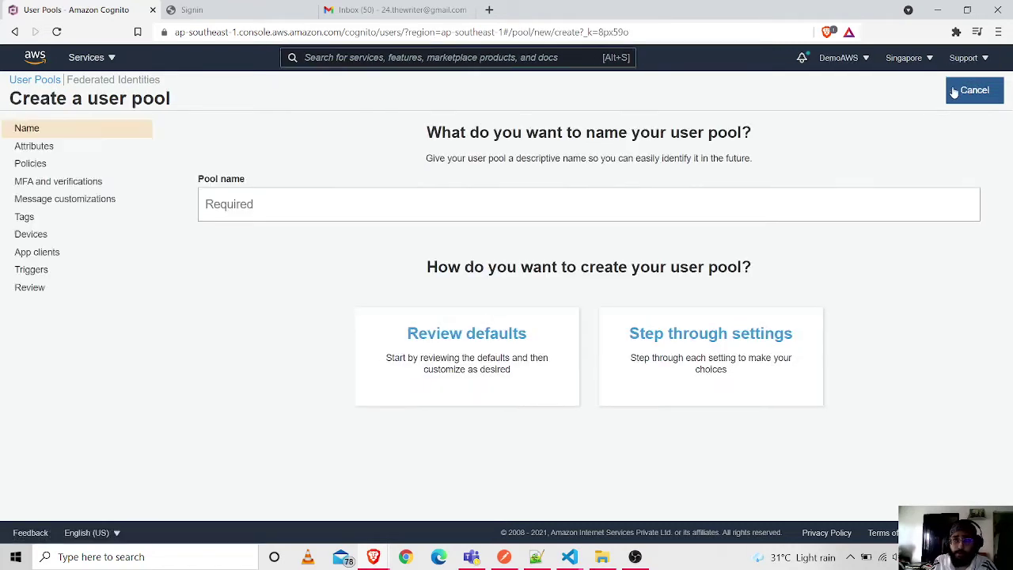
left_click(349, 209)
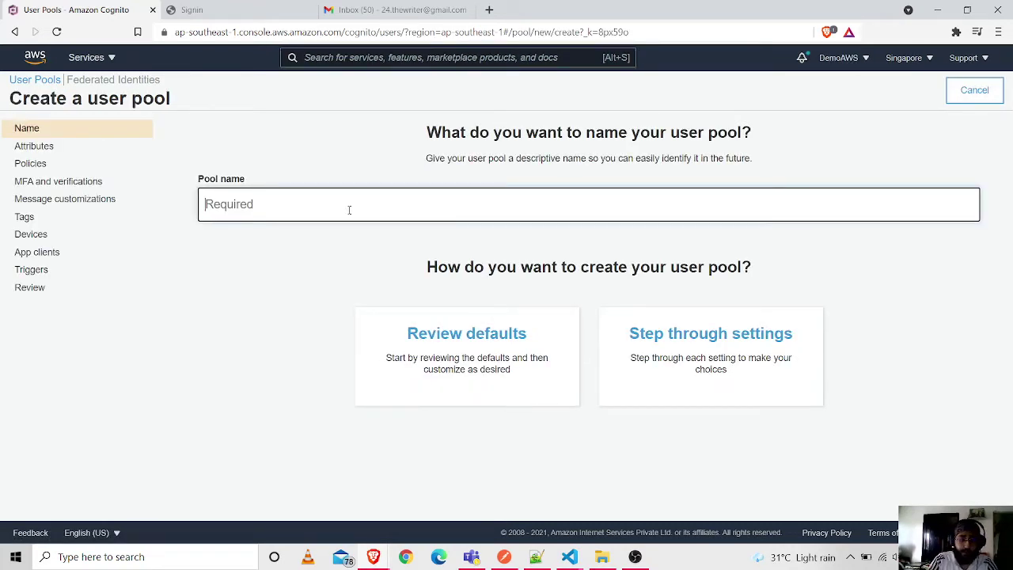
type("Ypu")
key("BackSpace")
type("o")
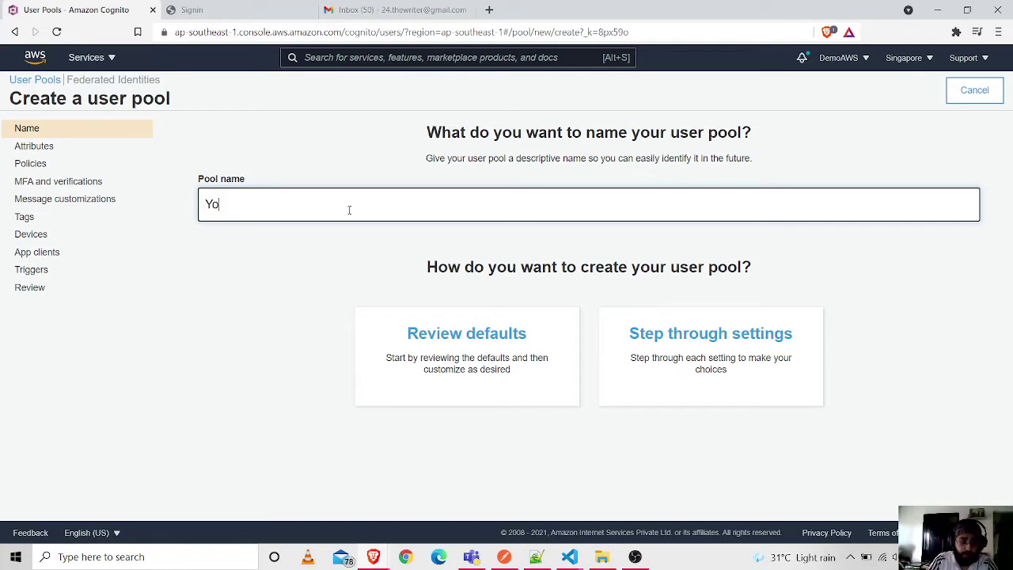
type("utube-demo-")
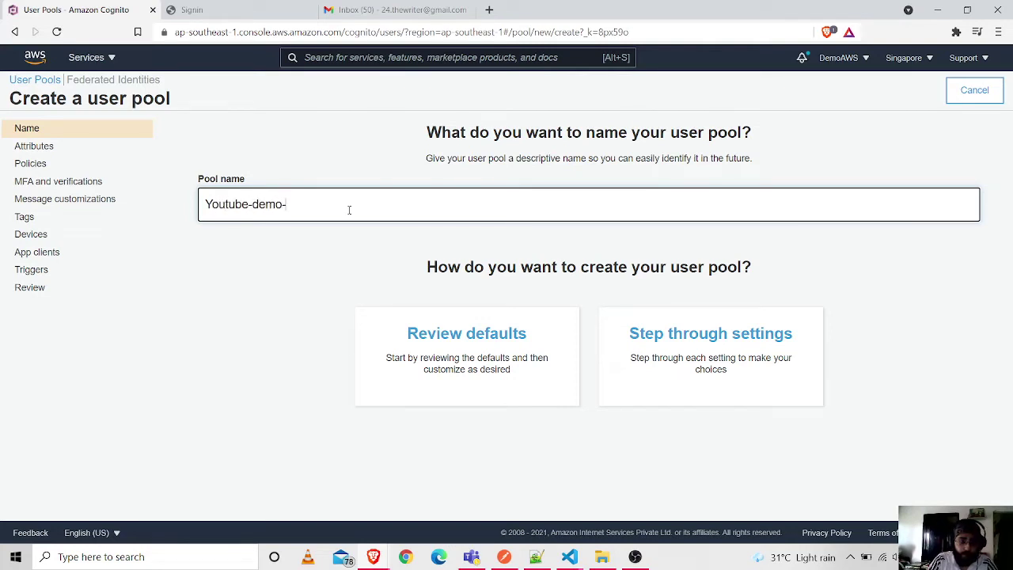
type("pool")
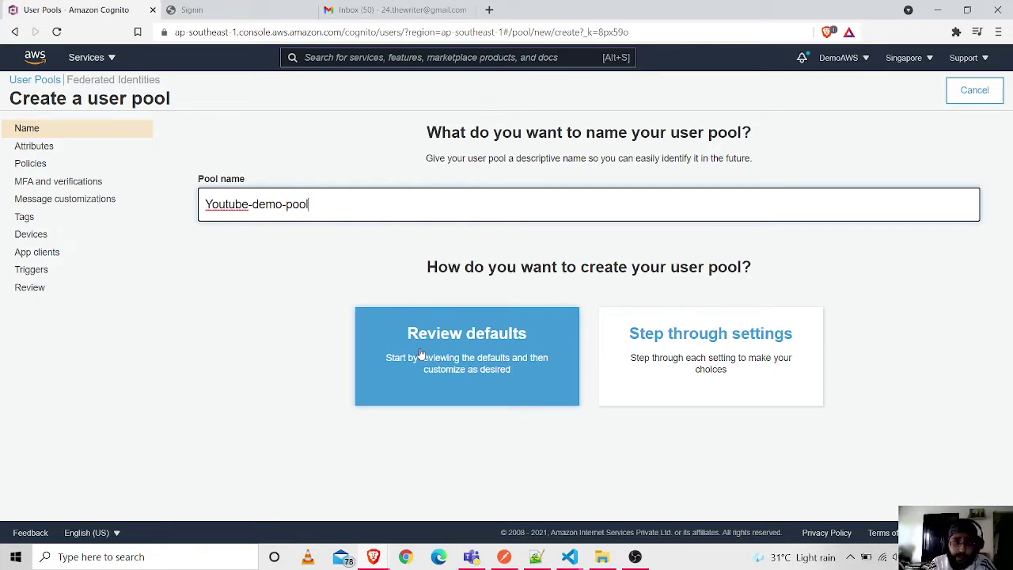
- Step through the pool settings and let users sign in with an email address
left_click(701, 388)
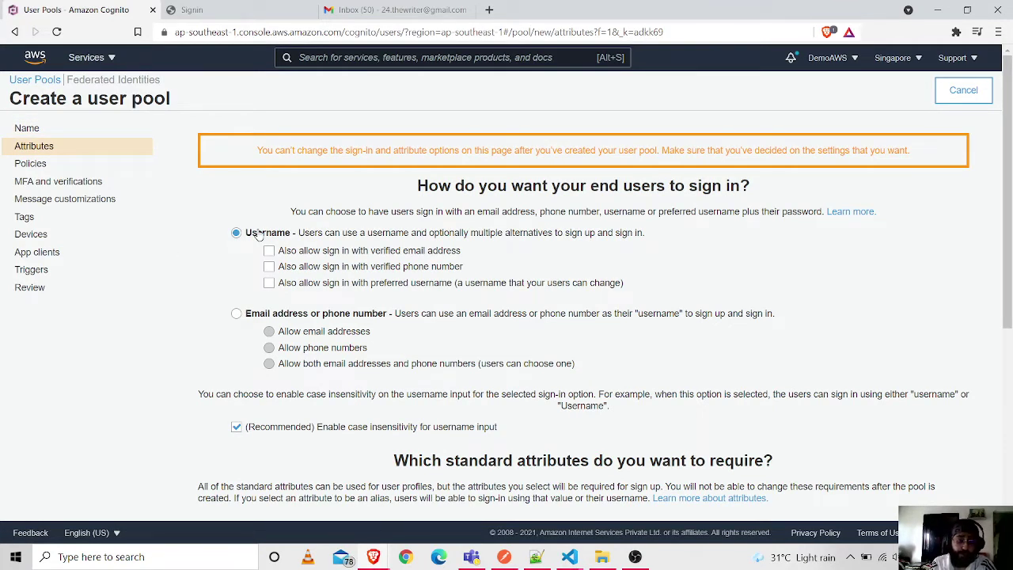
left_click(235, 313)
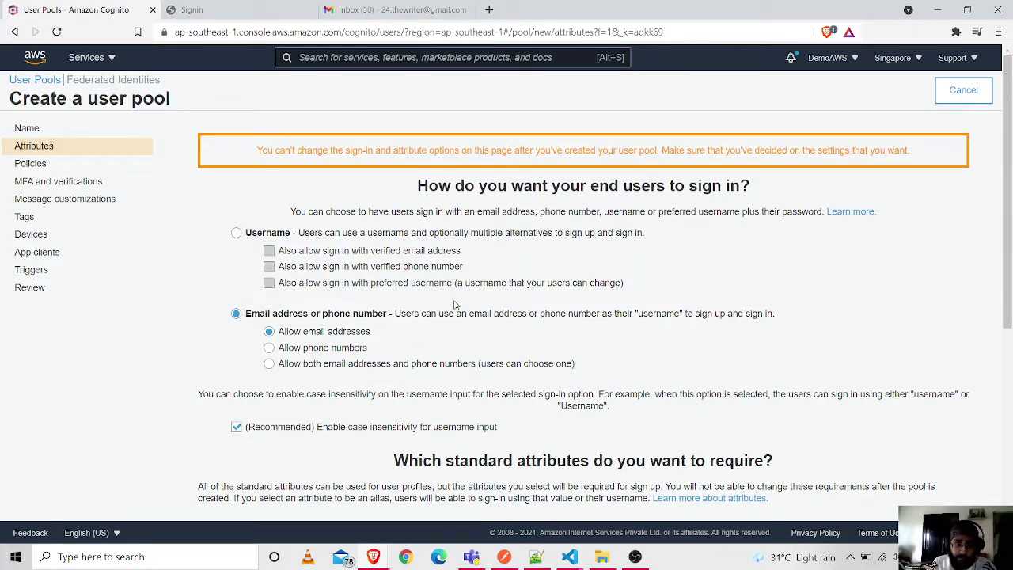
scroll(425, 370, "down", 1)
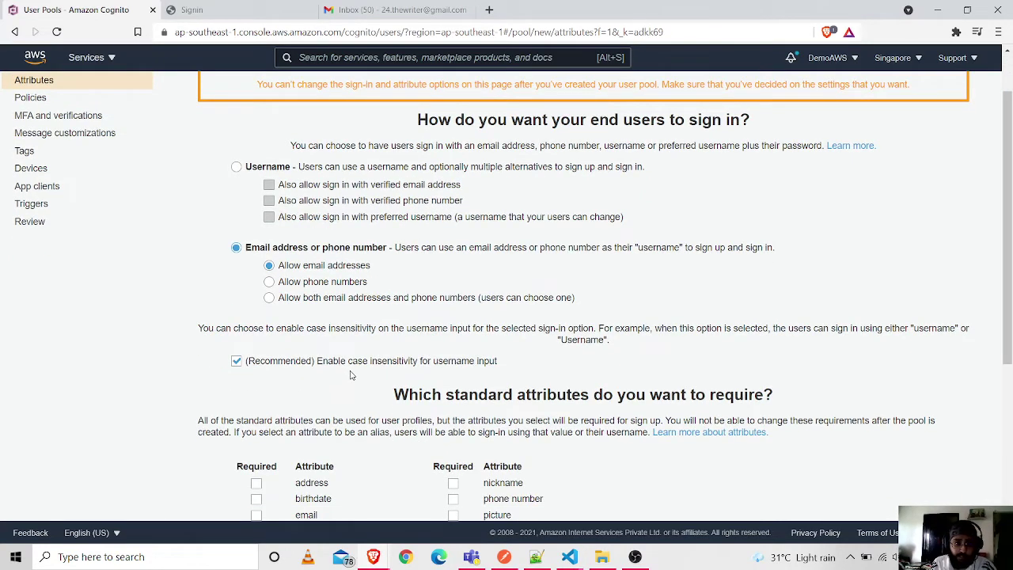
scroll(355, 373, "down", 3)
scroll(358, 333, "down", 2)
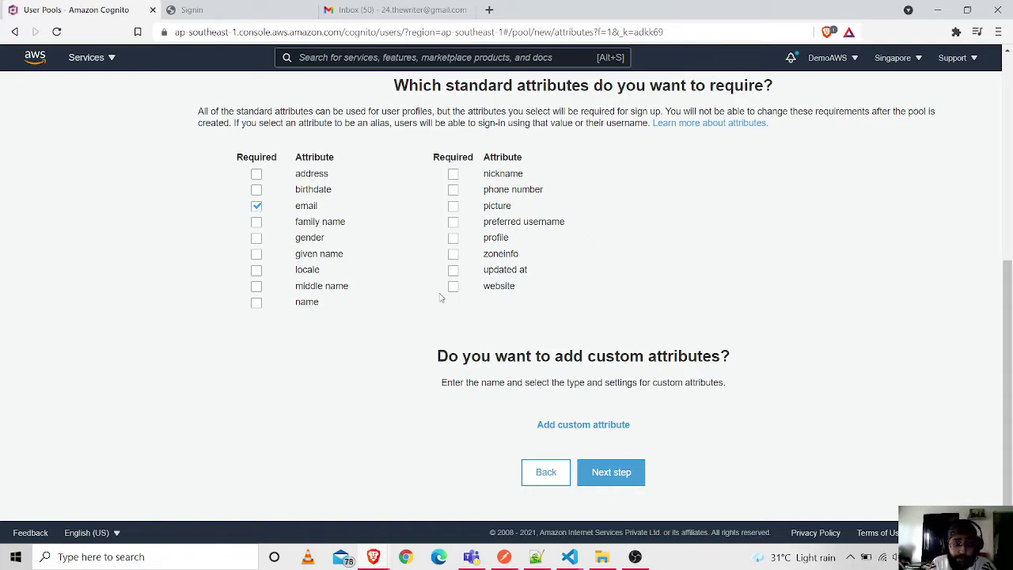
- Add a Number custom attribute named Age, check its min/max values, then remove it
left_click(610, 428)
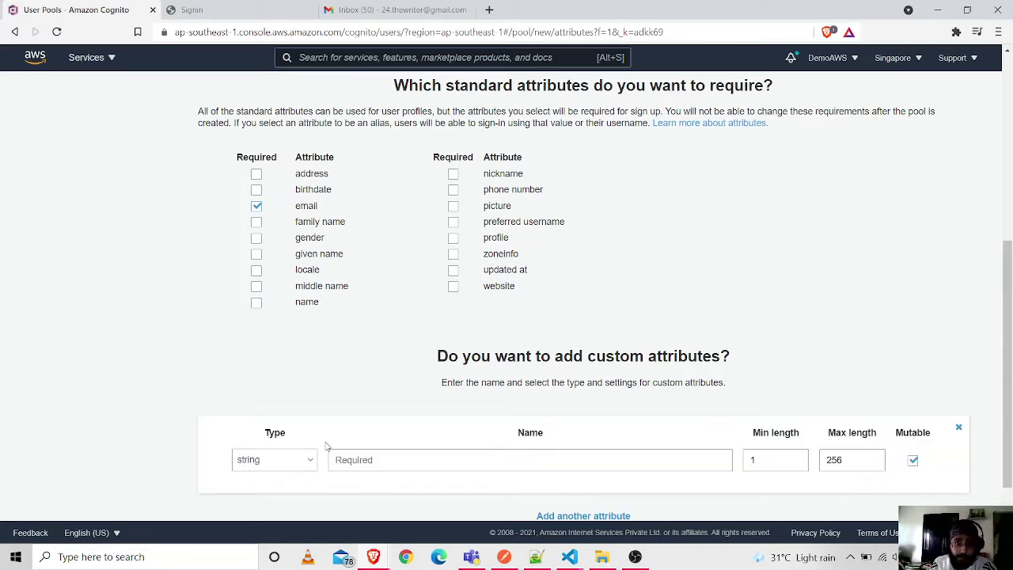
left_click(282, 468)
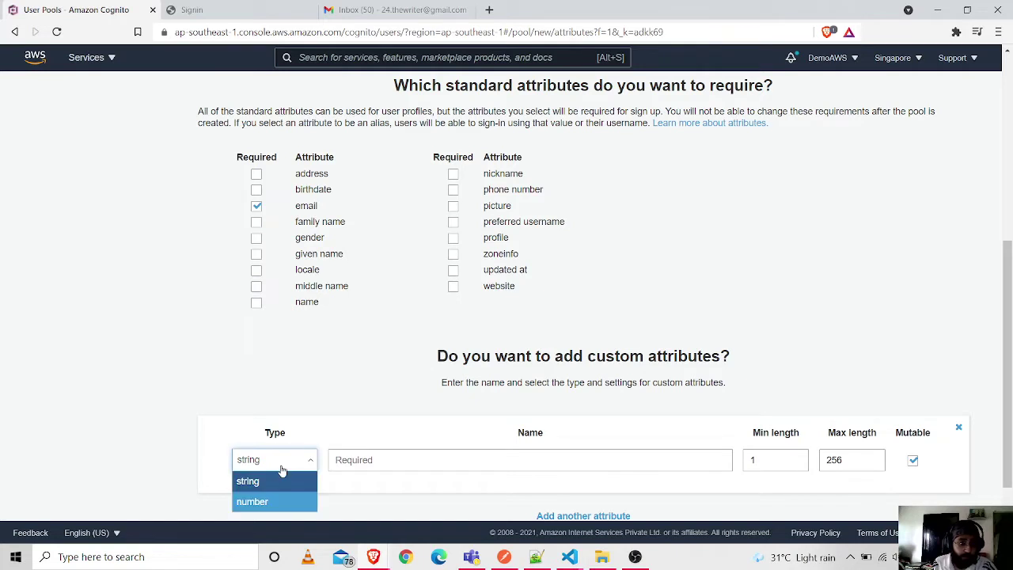
left_click(264, 501)
left_click(376, 468)
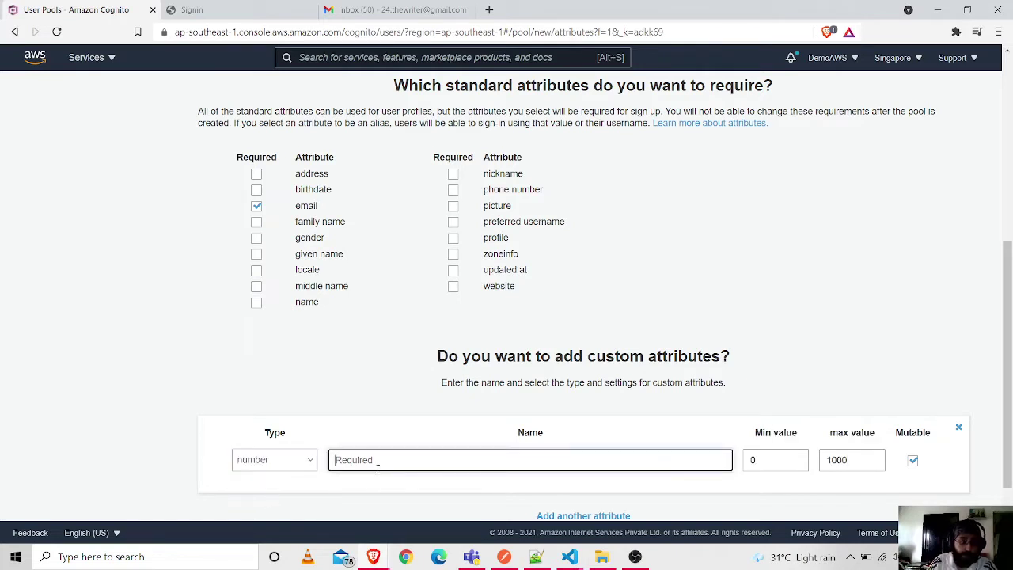
type("Age")
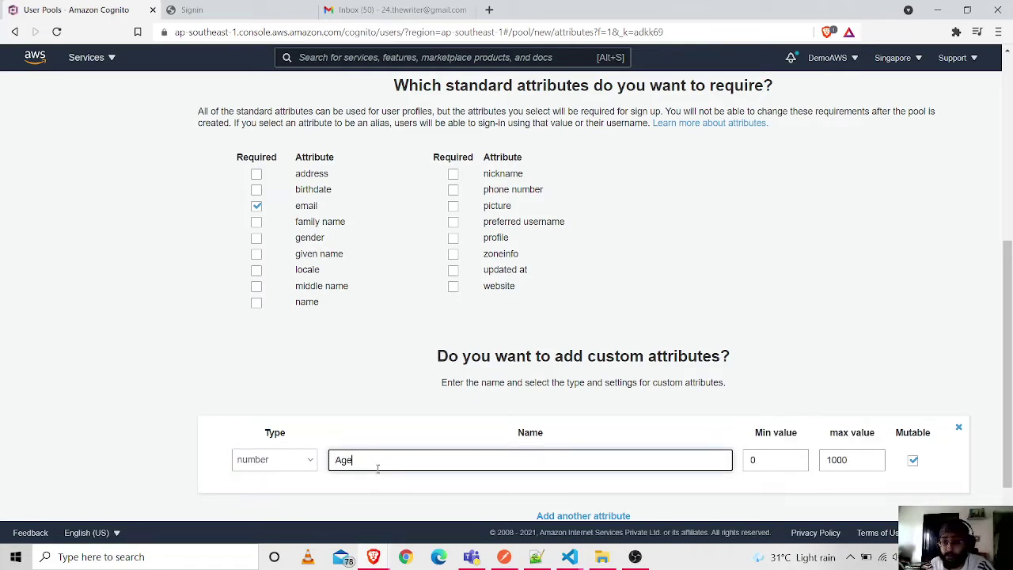
left_click(776, 456)
left_click(874, 460)
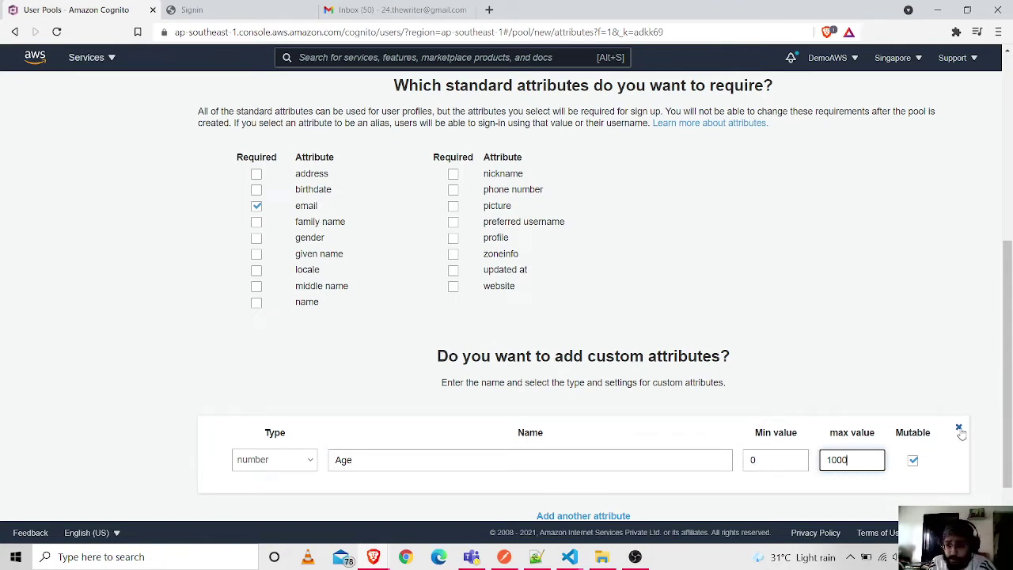
scroll(960, 433, "down", 2)
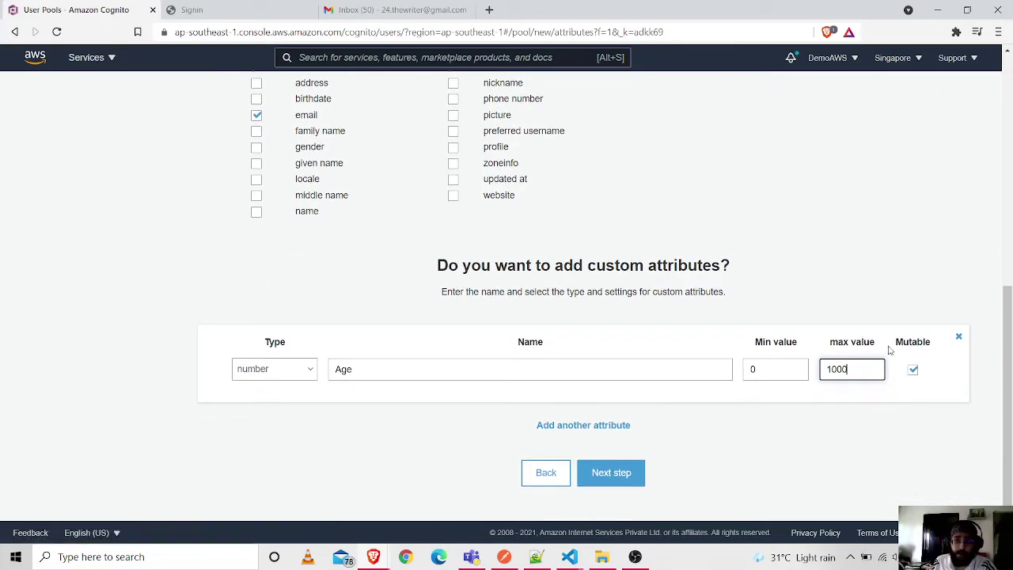
left_click(958, 338)
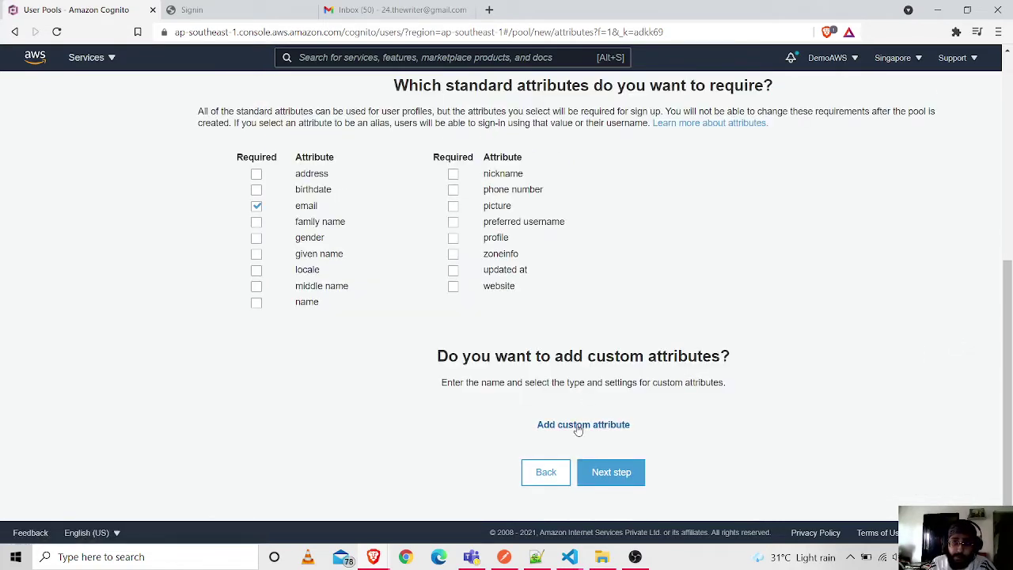
- Keep the default password policy (minimum length 8, self sign-up allowed) and proceed to MFA
left_click(618, 475)
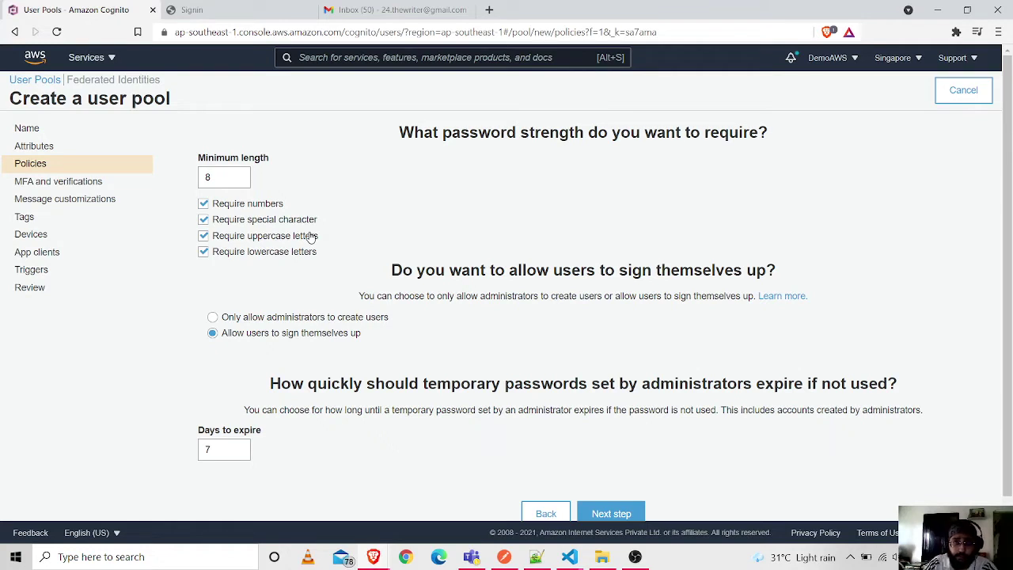
left_click(235, 176)
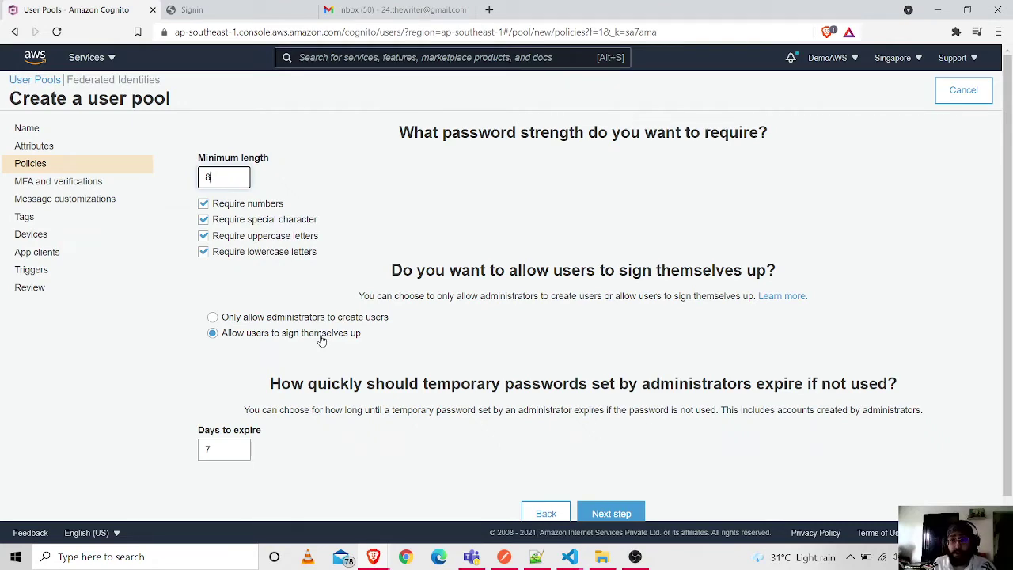
scroll(331, 328, "down", 1)
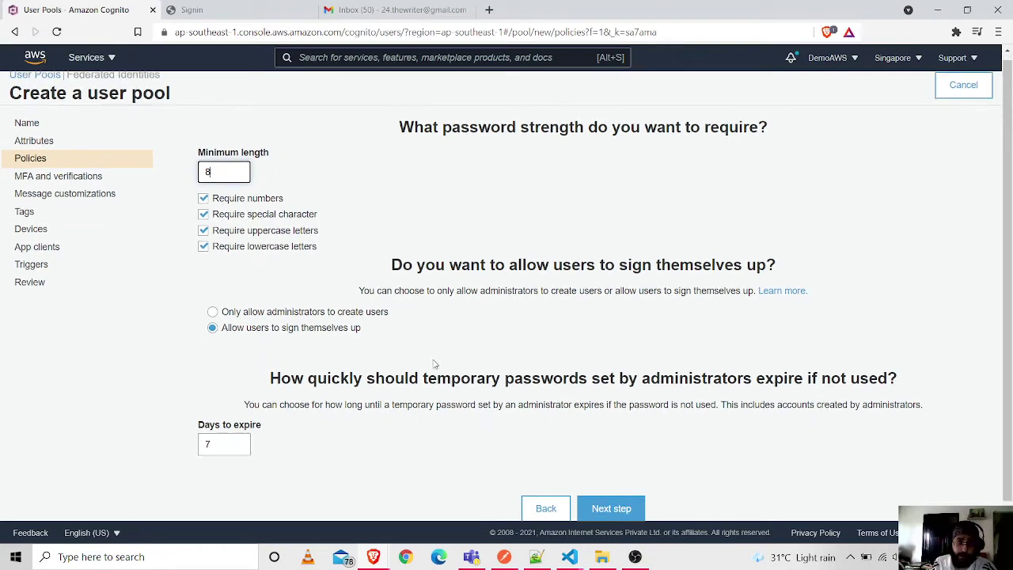
left_click(637, 481)
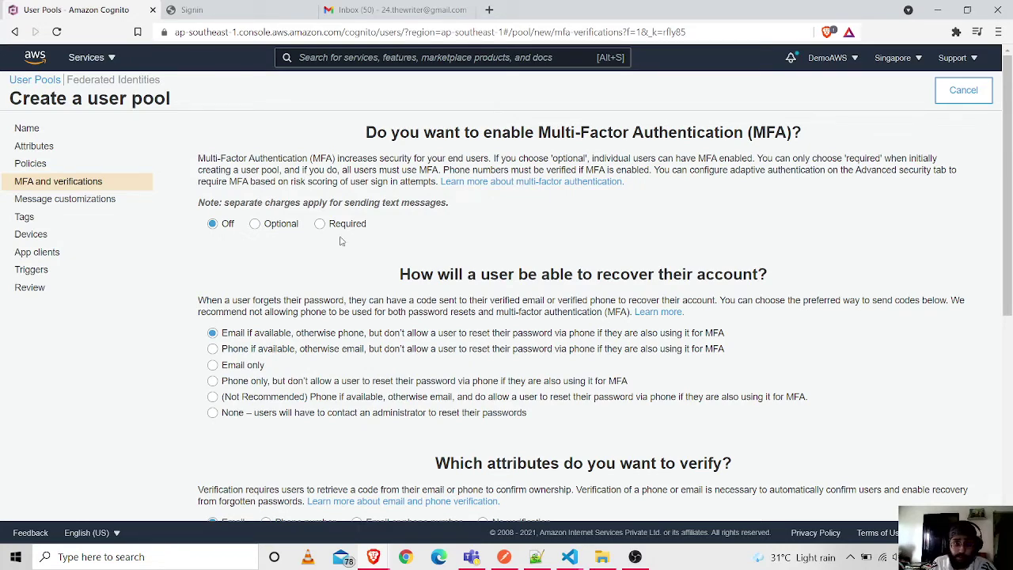
- Set multi-factor authentication to Off, with neither SMS nor TOTP as a second factor
left_click(255, 225)
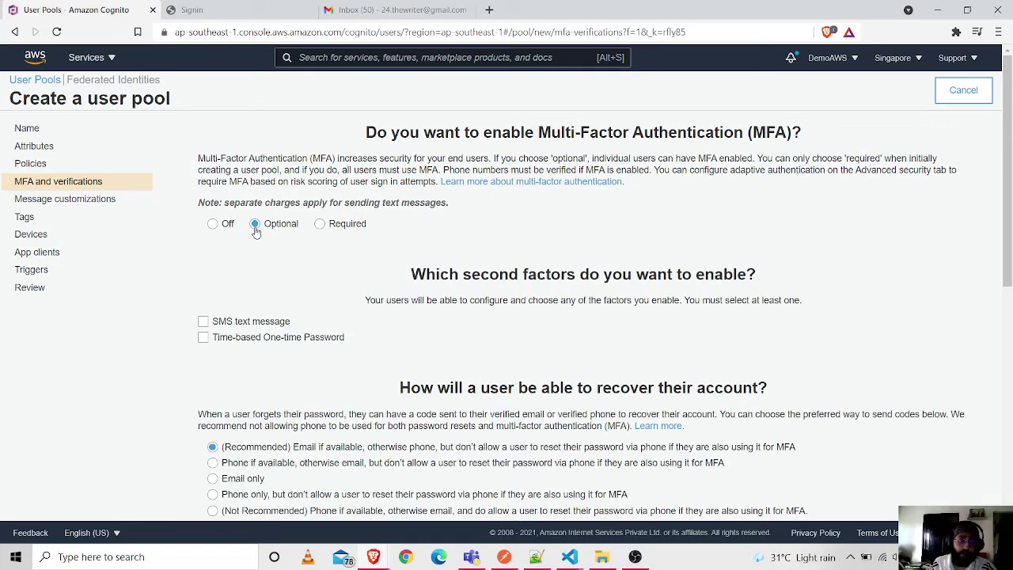
scroll(228, 339, "down", 1)
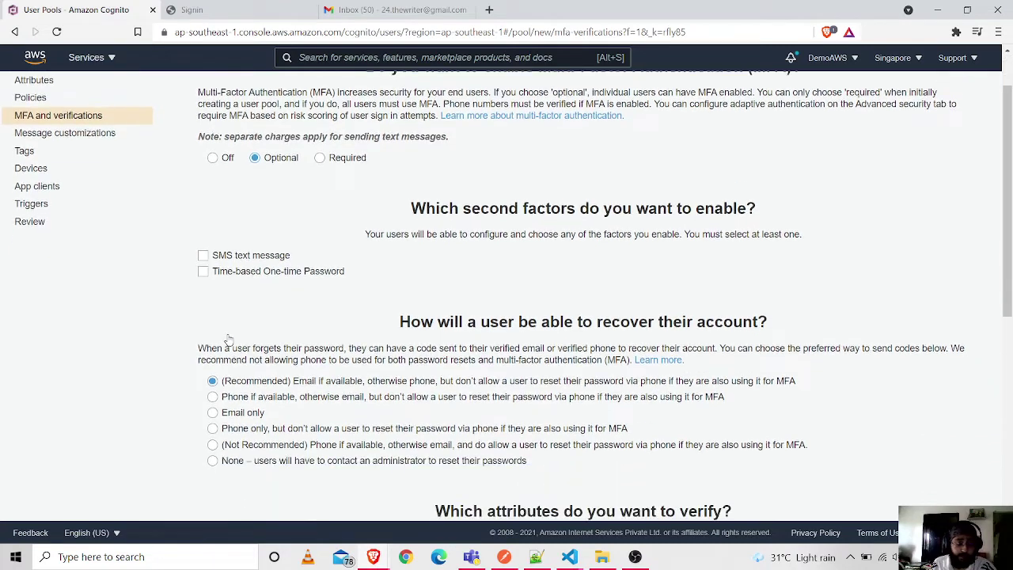
left_click(212, 158)
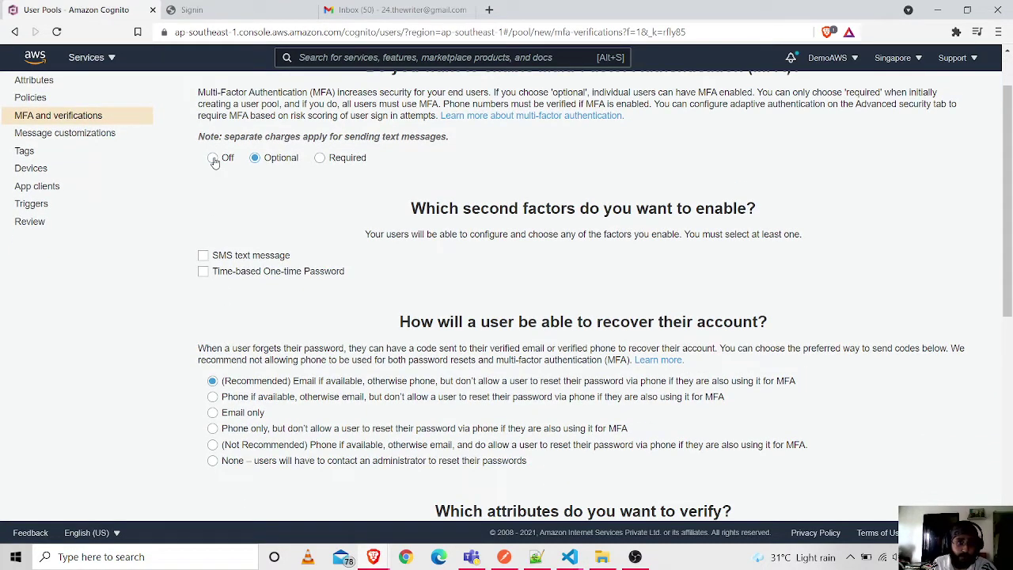
left_click(255, 158)
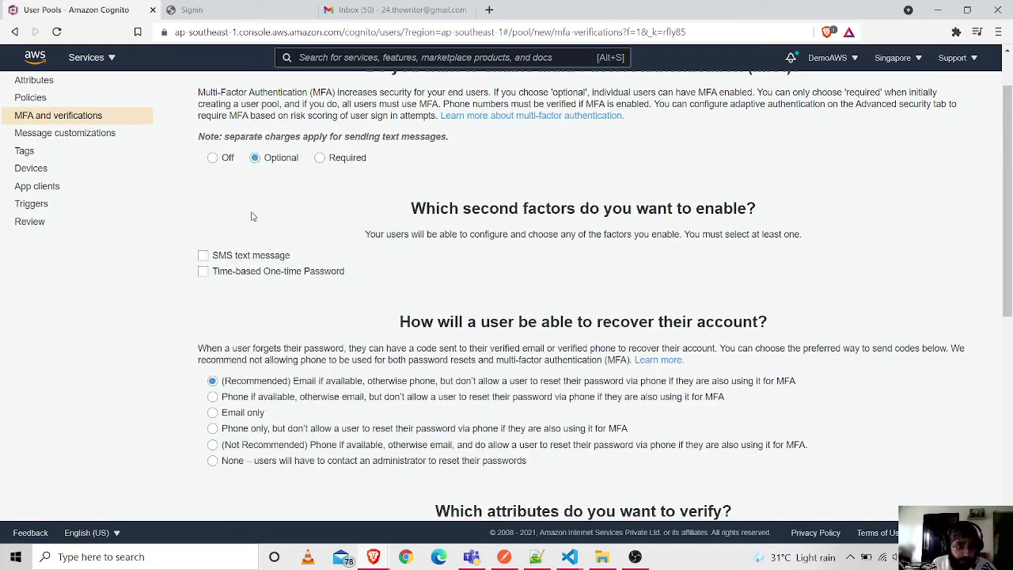
left_click(214, 274)
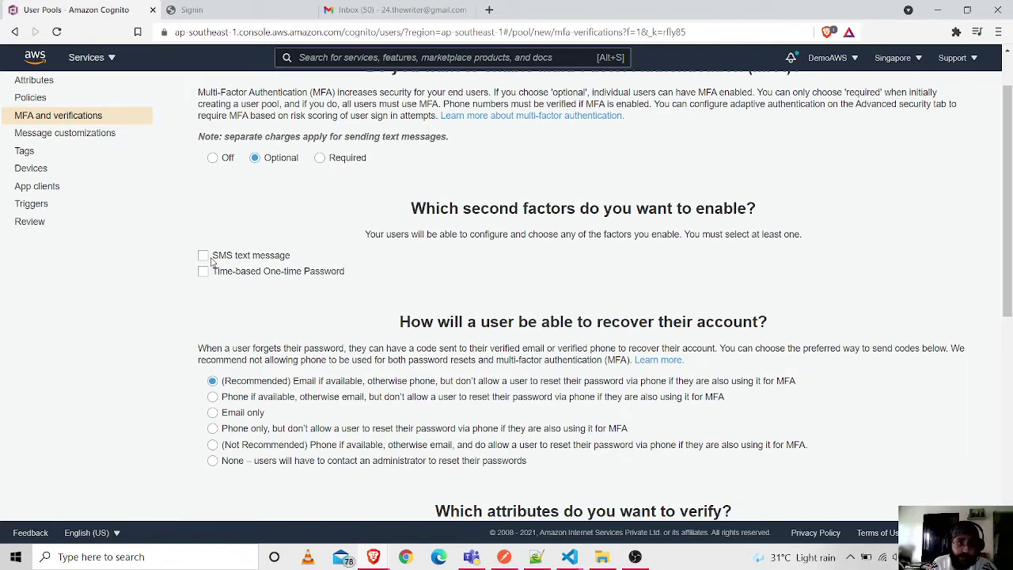
left_click(204, 257)
left_click(204, 258)
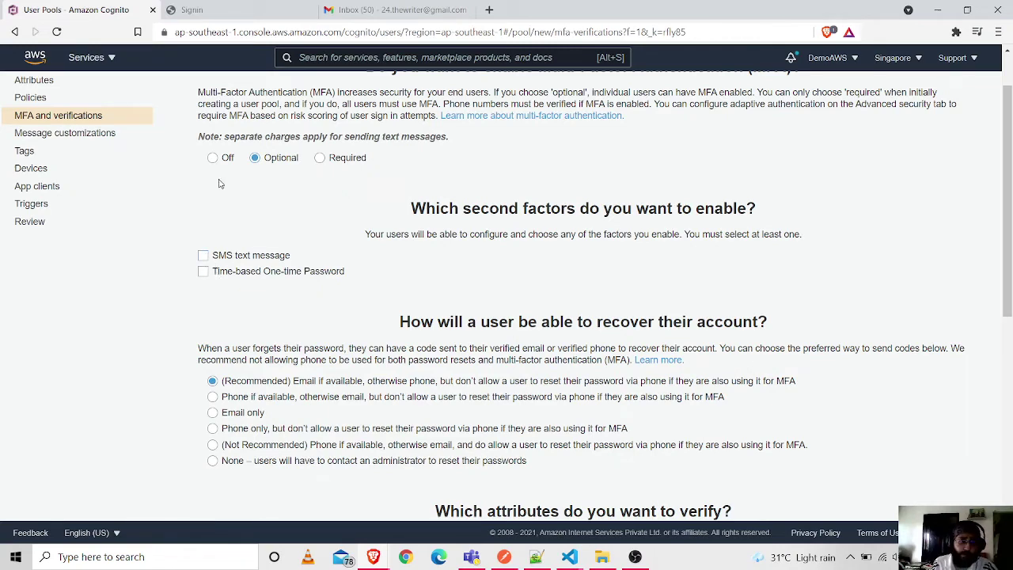
left_click(212, 157)
- Acknowledge the SMS sandbox notice and advance to Message customizations
scroll(549, 193, "down", 3)
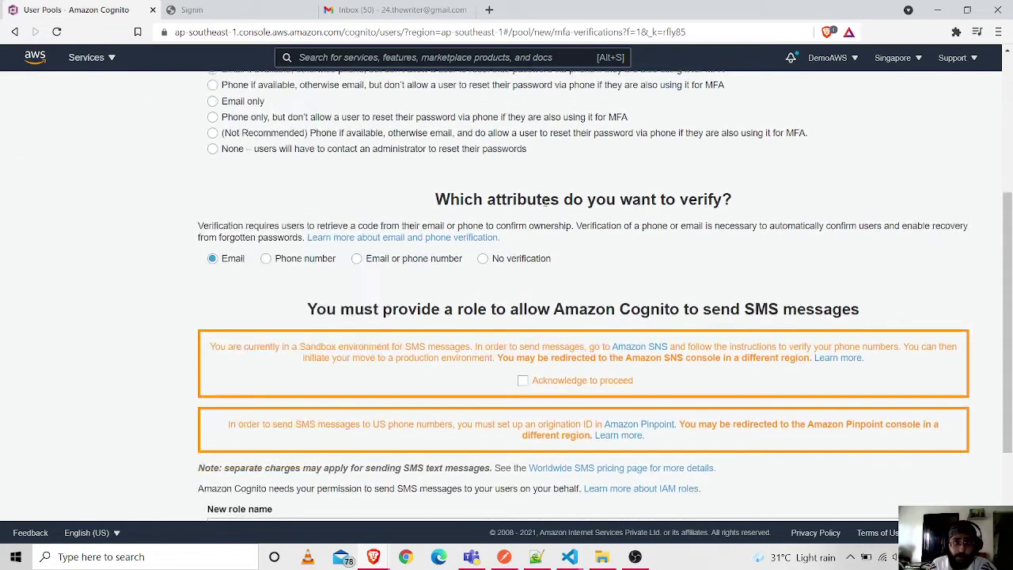
scroll(545, 203, "up", 3)
scroll(508, 246, "down", 2)
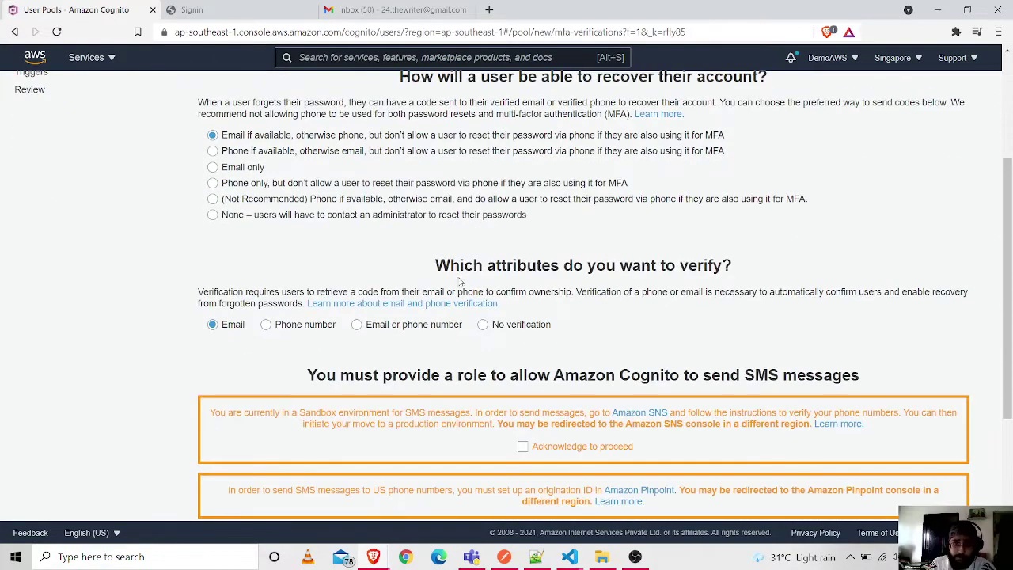
scroll(419, 321, "down", 1)
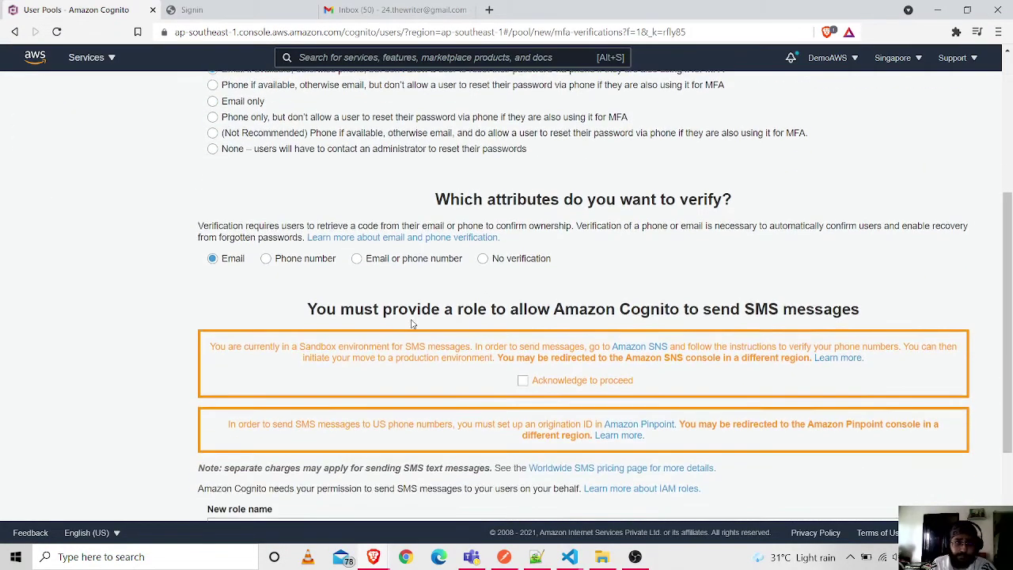
scroll(451, 257, "down", 1)
scroll(451, 254, "up", 1)
scroll(530, 330, "down", 2)
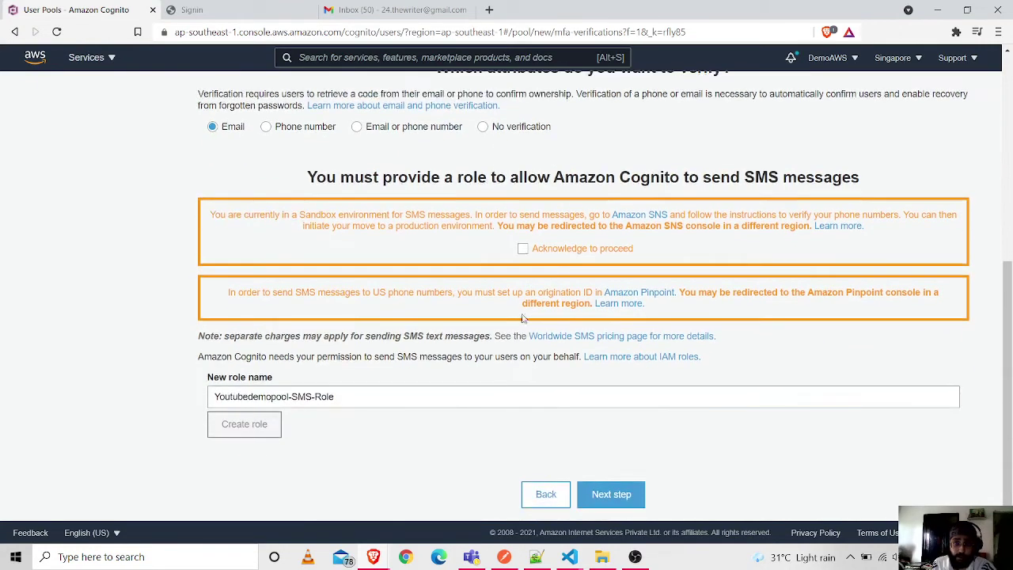
left_click(525, 249)
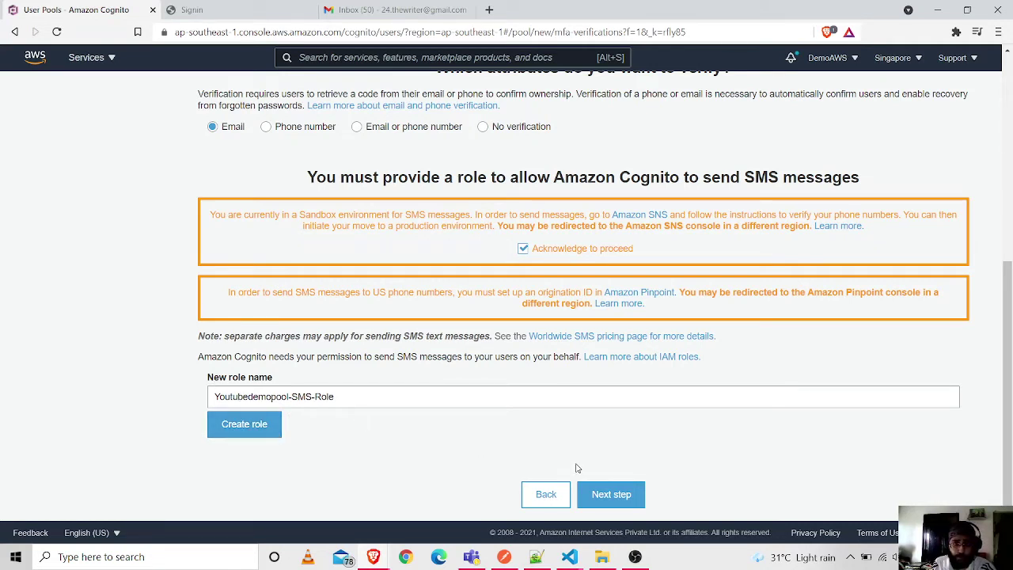
left_click(612, 495)
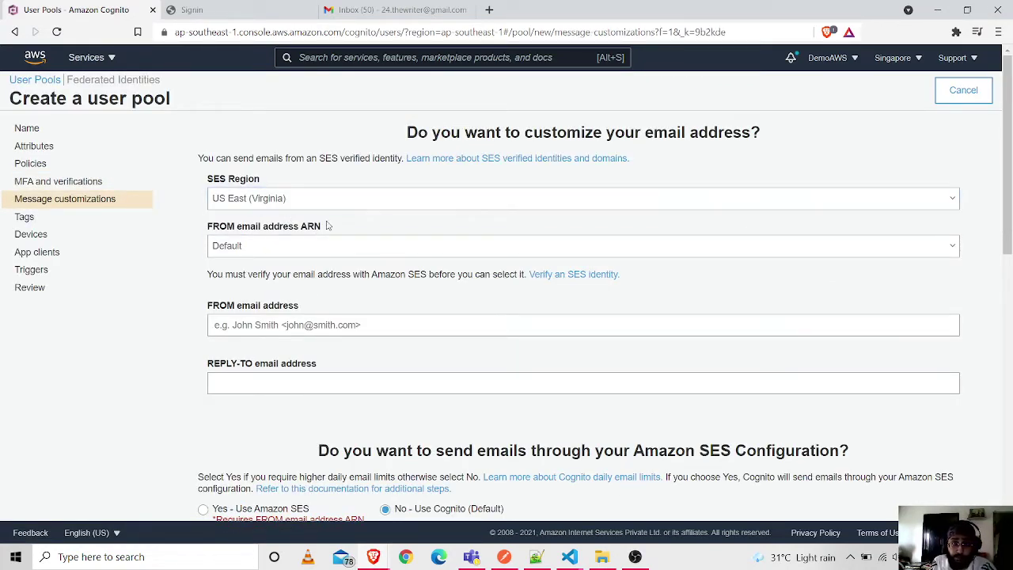
scroll(326, 268, "down", 1)
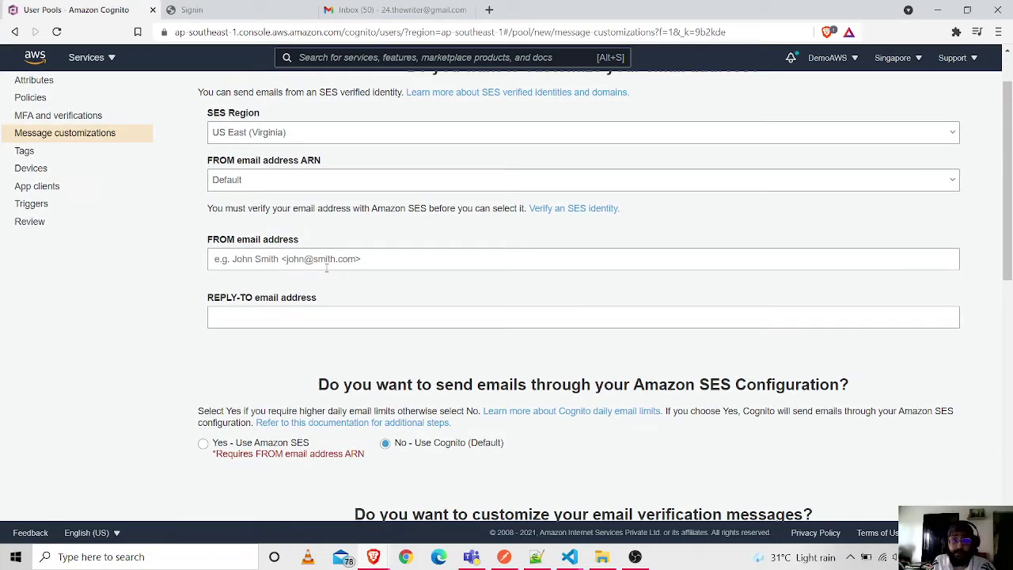
- Change the email verification type from Code to Link, then advance to the Tags step
scroll(372, 269, "down", 1)
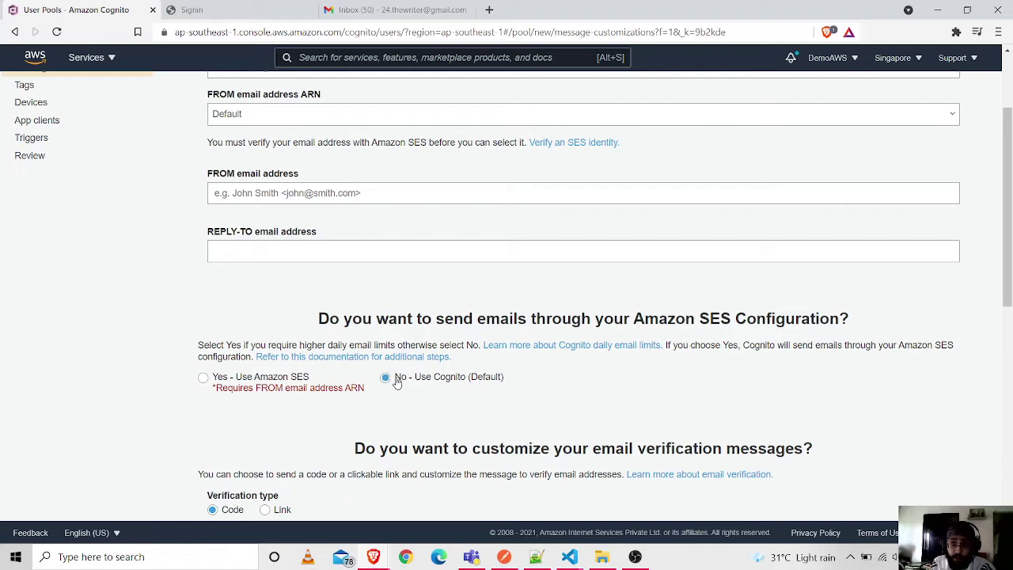
scroll(587, 355, "down", 2)
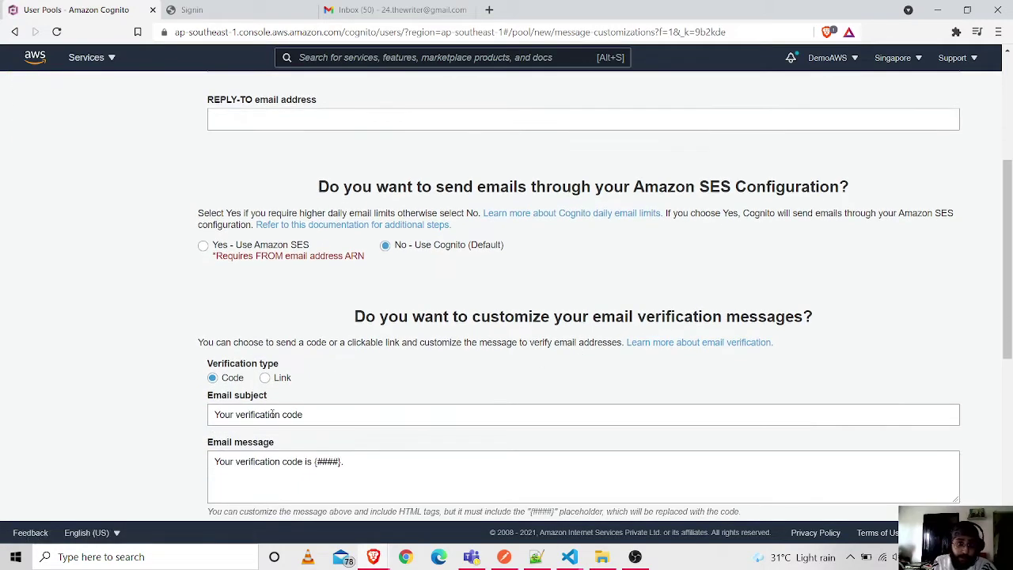
scroll(519, 361, "down", 2)
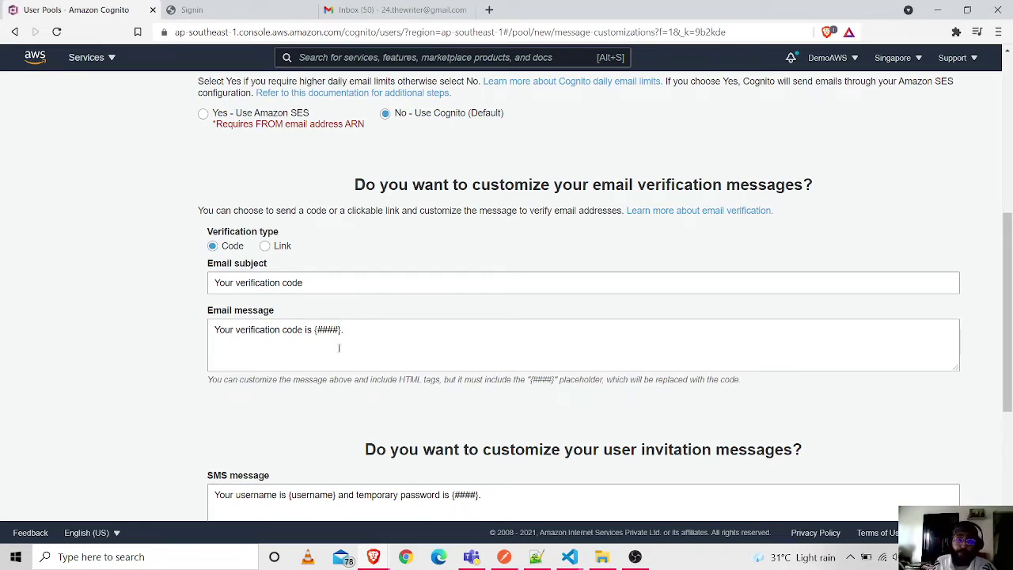
left_click_drag(316, 331, 343, 330)
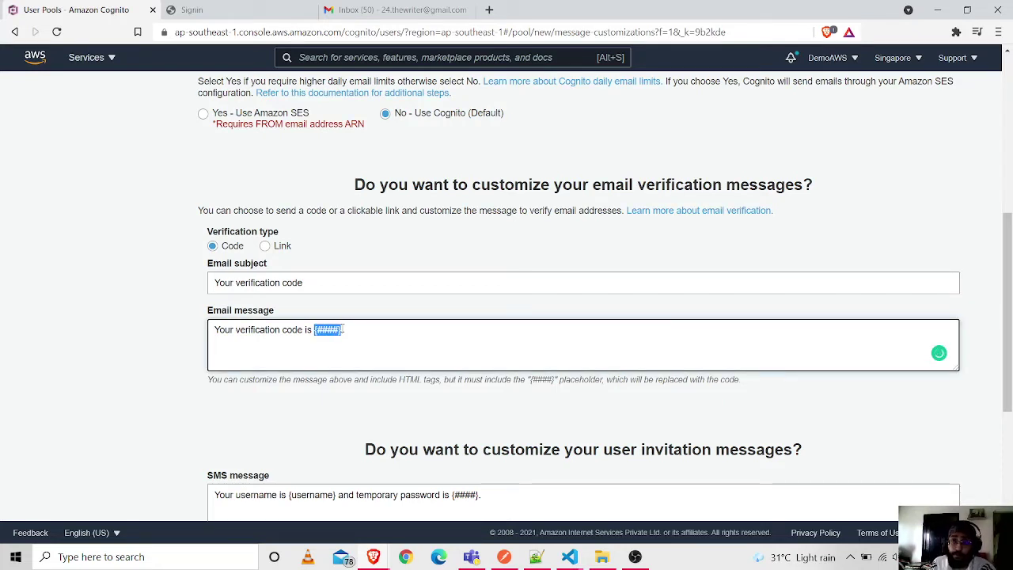
left_click(265, 246)
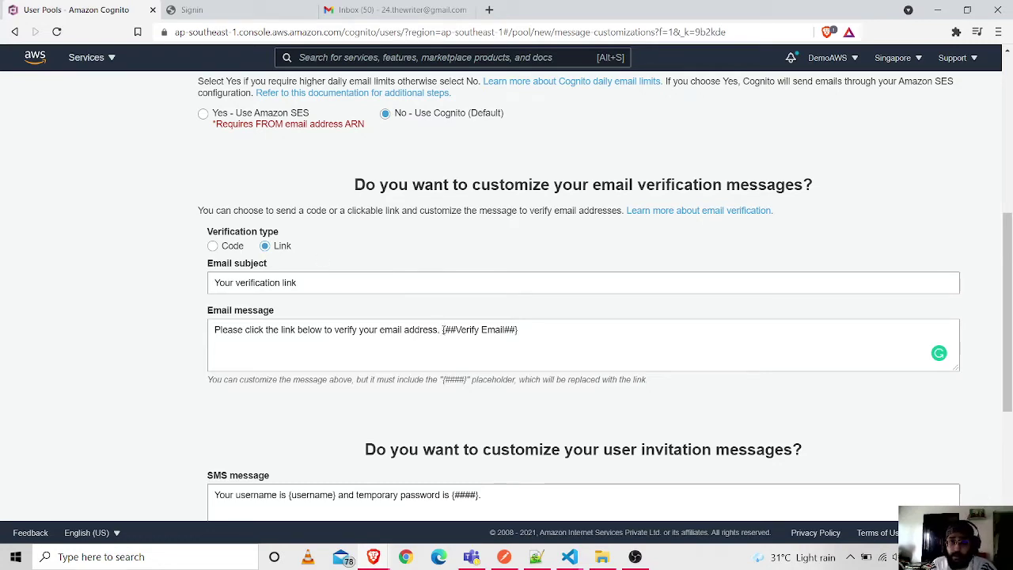
scroll(1010, 345, "down", 2)
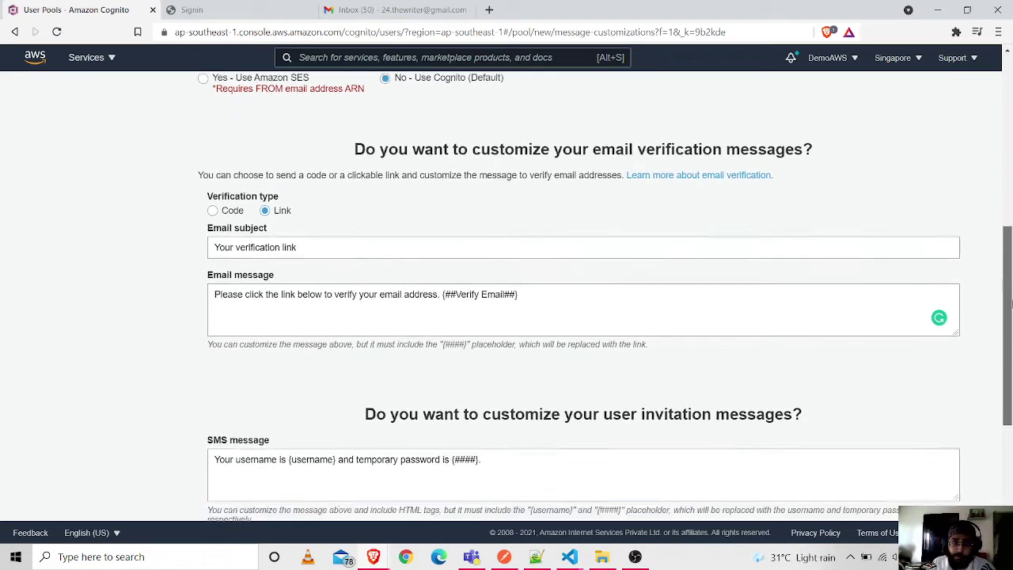
scroll(1011, 345, "down", 1)
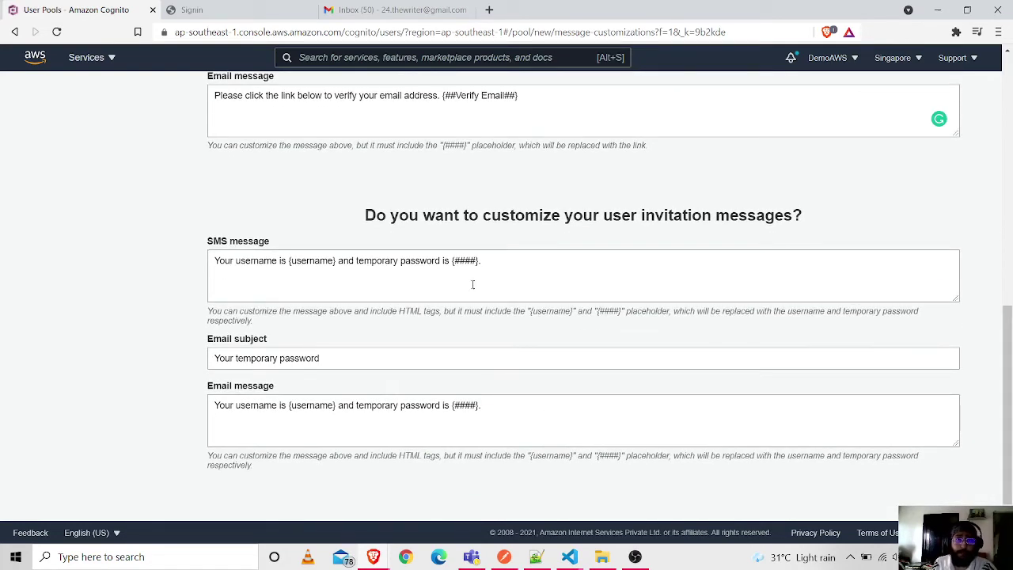
scroll(487, 277, "up", 1)
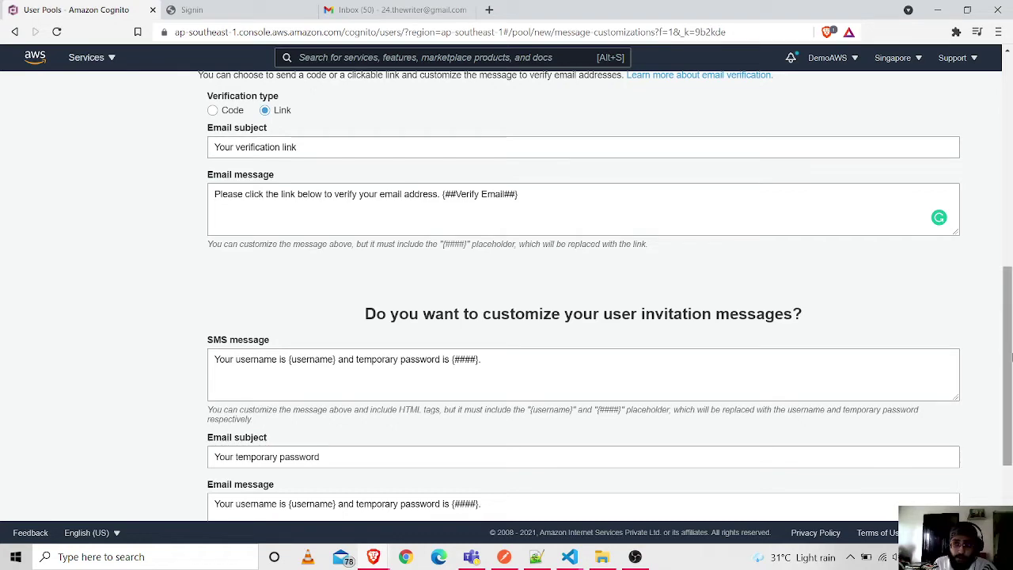
scroll(1010, 351, "down", 2)
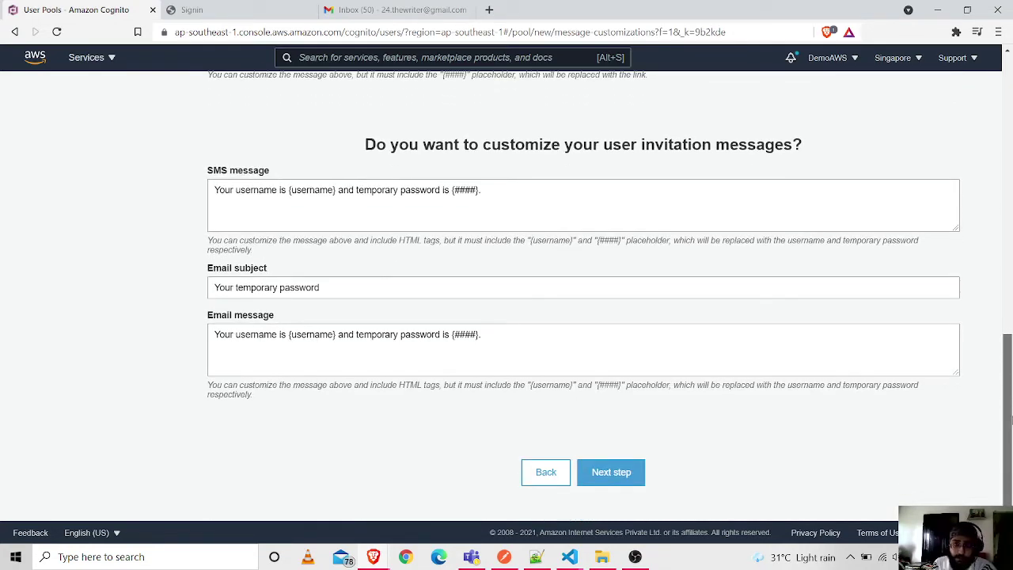
left_click(632, 482)
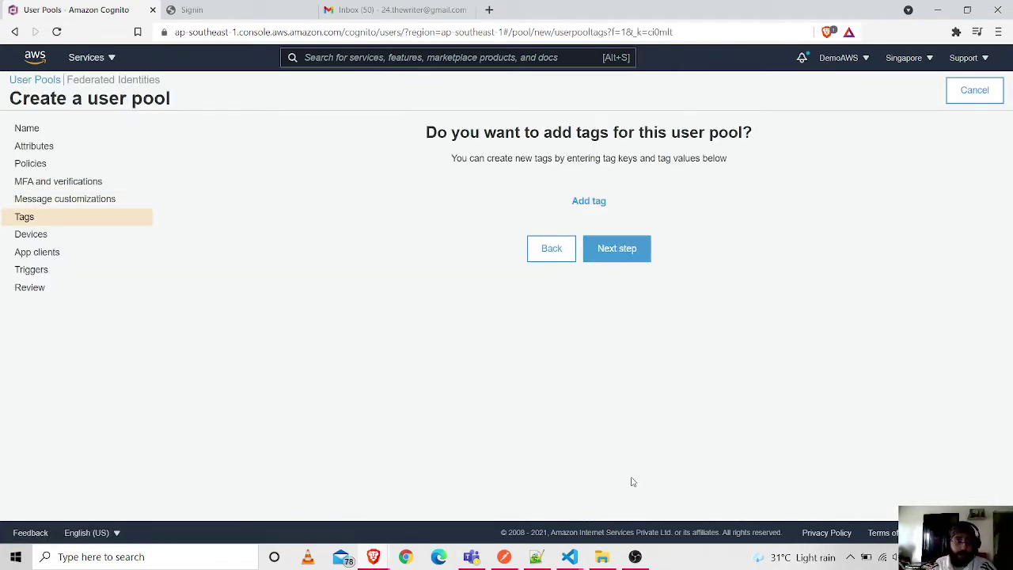
- Skip tags, set remembered devices to User Opt In, and skip app clients and triggers
left_click(631, 260)
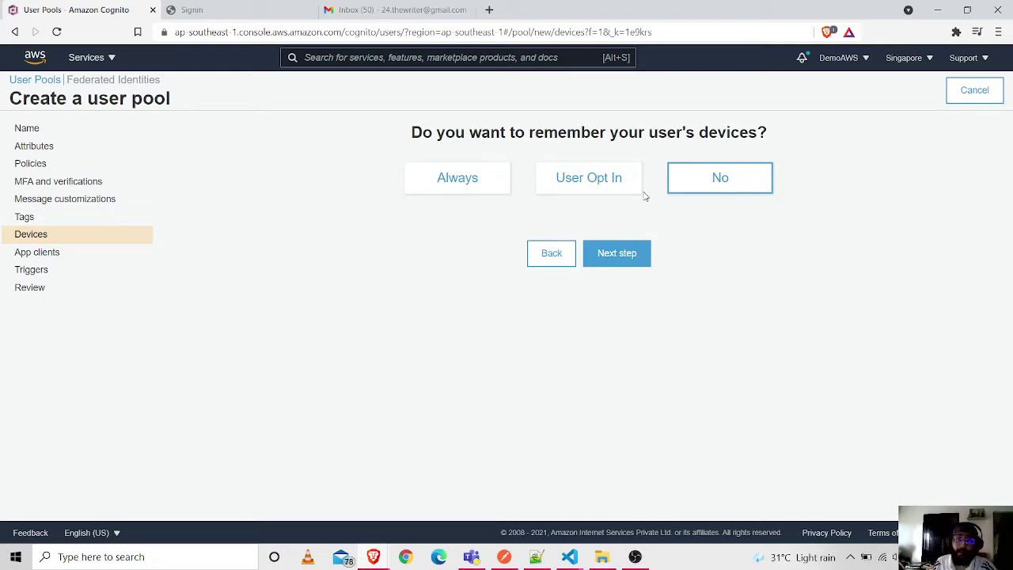
left_click(603, 188)
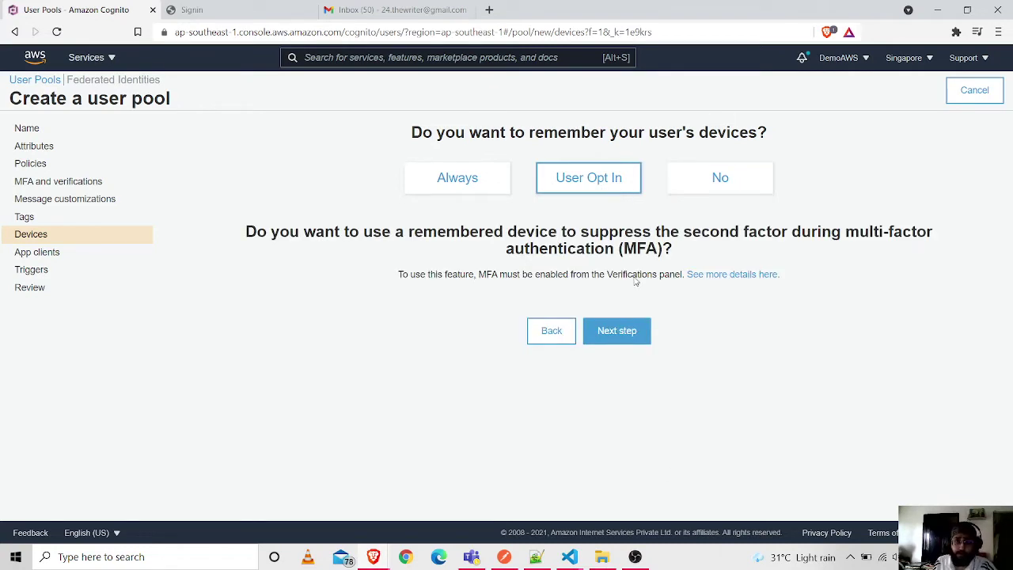
left_click(622, 338)
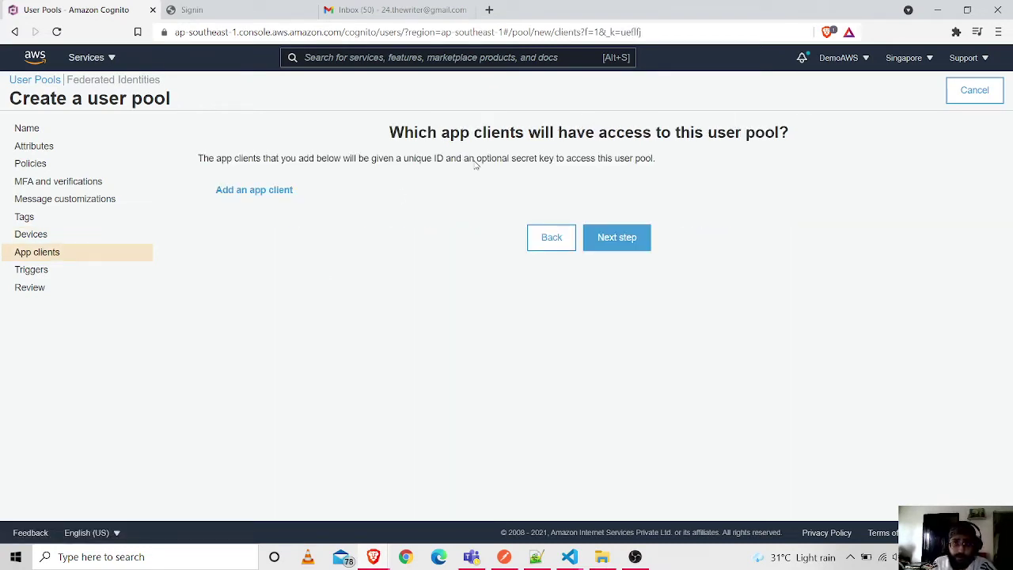
left_click(621, 238)
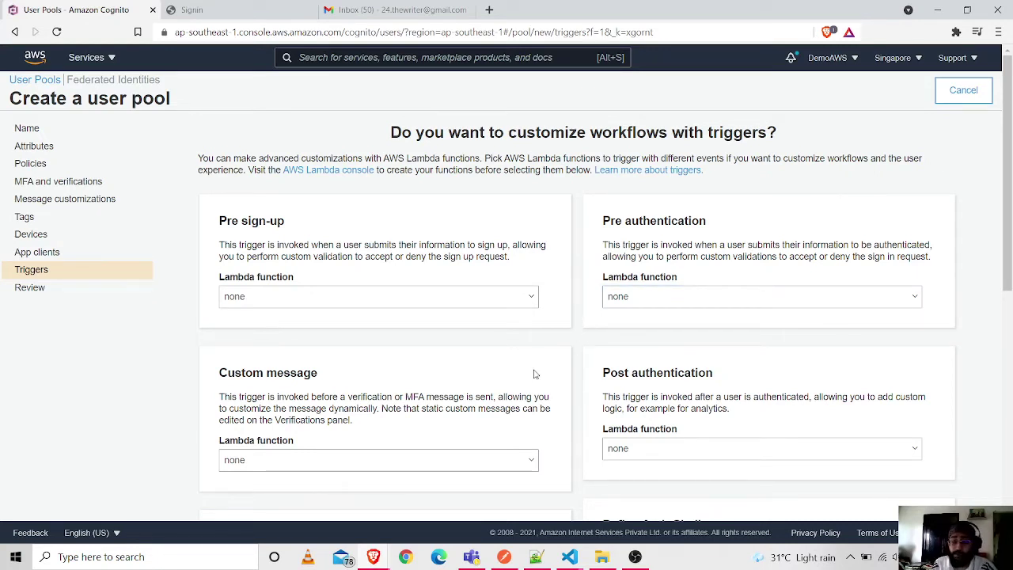
scroll(414, 356, "down", 3)
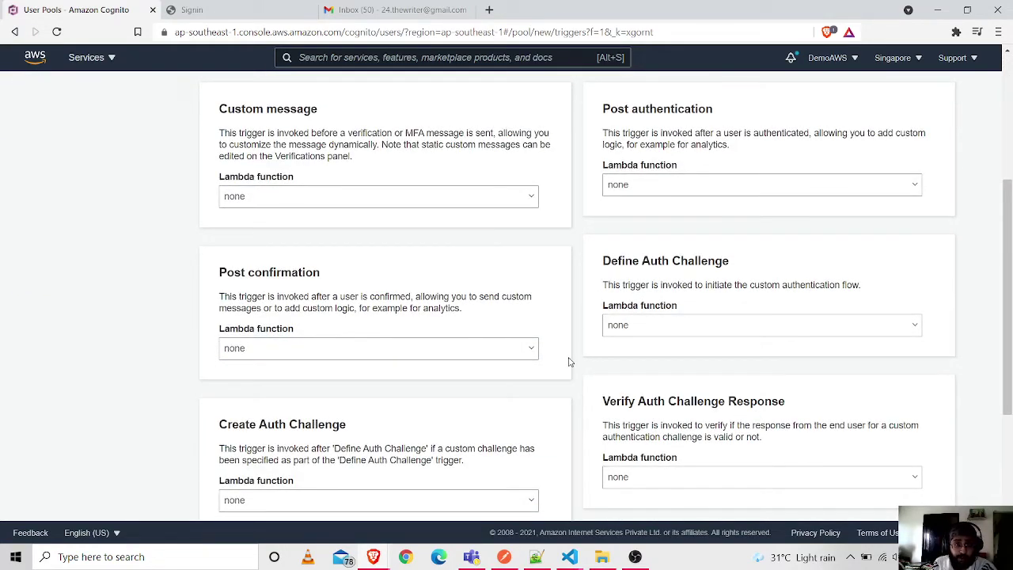
scroll(558, 400, "down", 3)
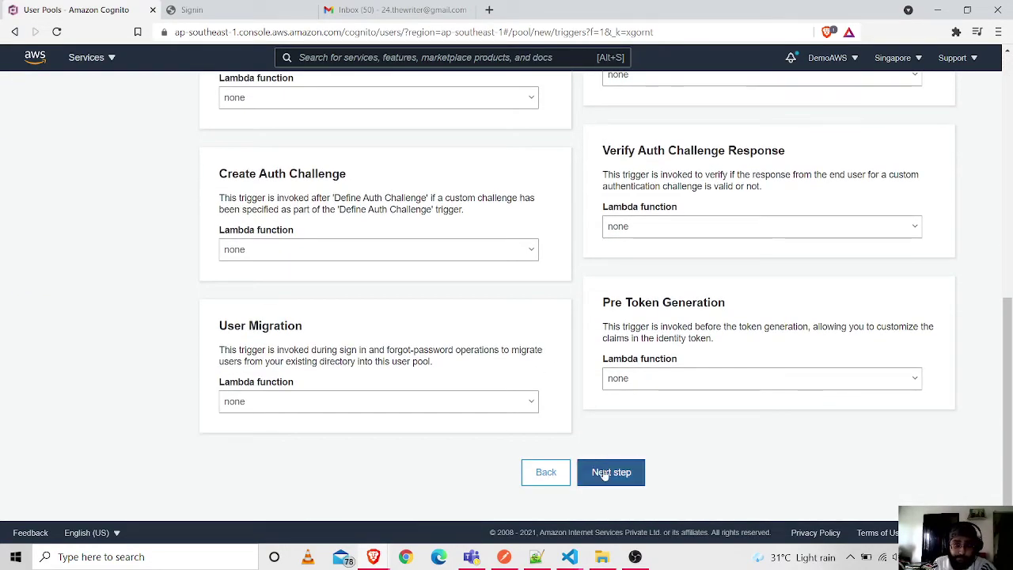
left_click(603, 471)
- Create the Youtube-demo-pool user pool from the Review page
scroll(599, 343, "down", 2)
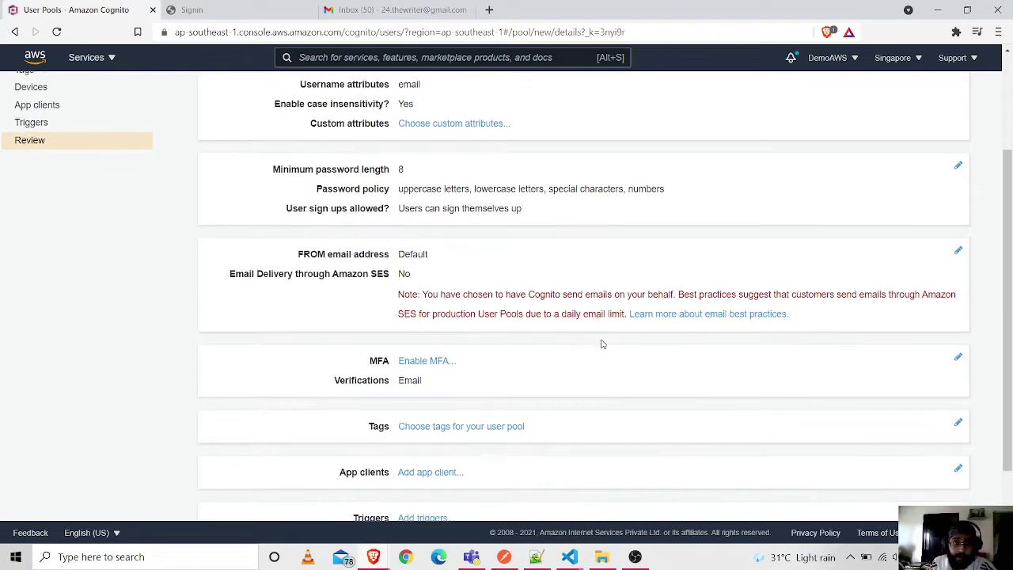
scroll(554, 261, "up", 2)
scroll(663, 466, "down", 3)
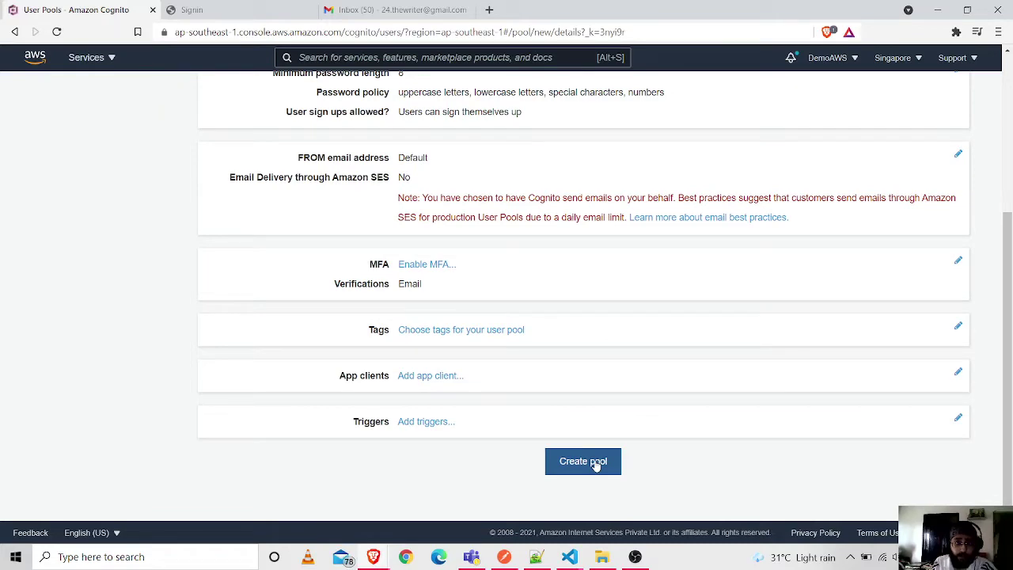
left_click(595, 464)
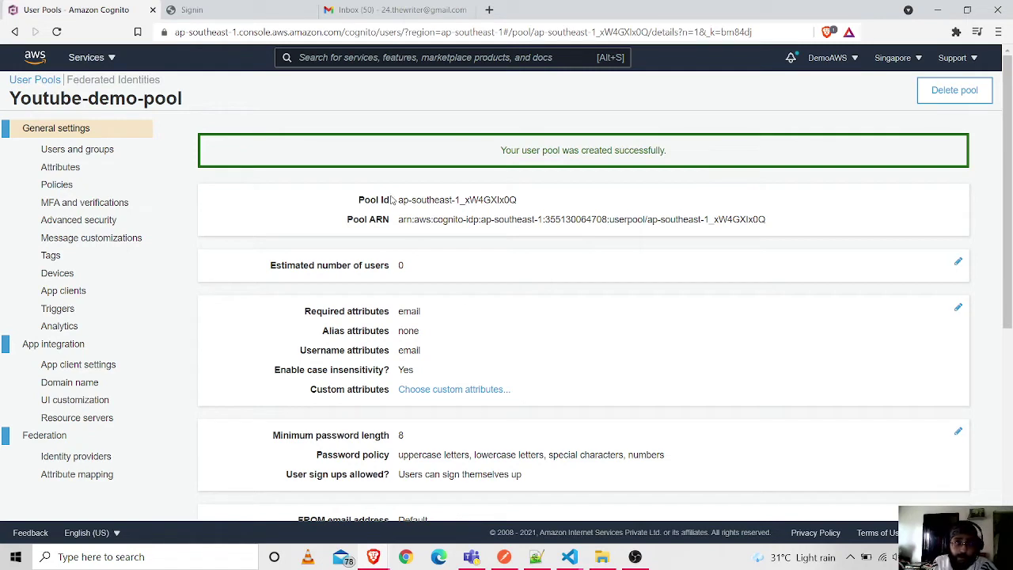
- Copy the new Pool Id and view the pool's empty Users and groups list
left_click_drag(399, 199, 531, 202)
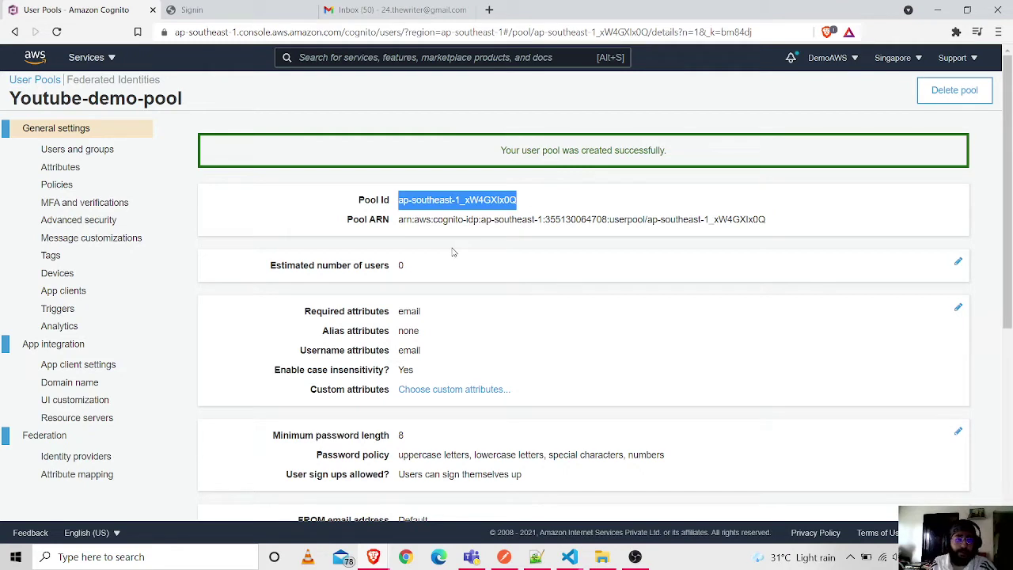
double_click(400, 266)
left_click(55, 150)
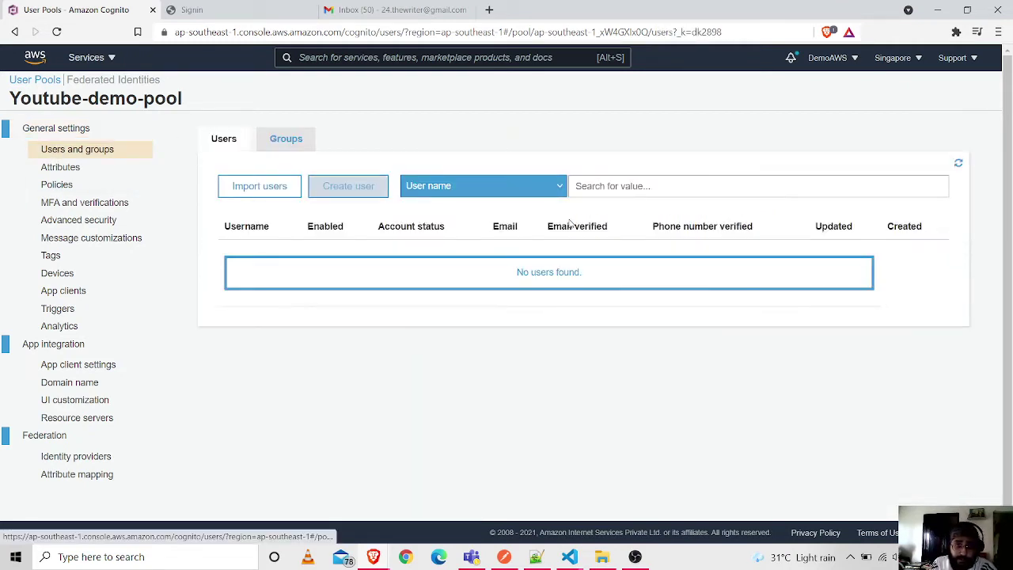
- Add a new app client for the pool and name it JS-demo-app
left_click(959, 163)
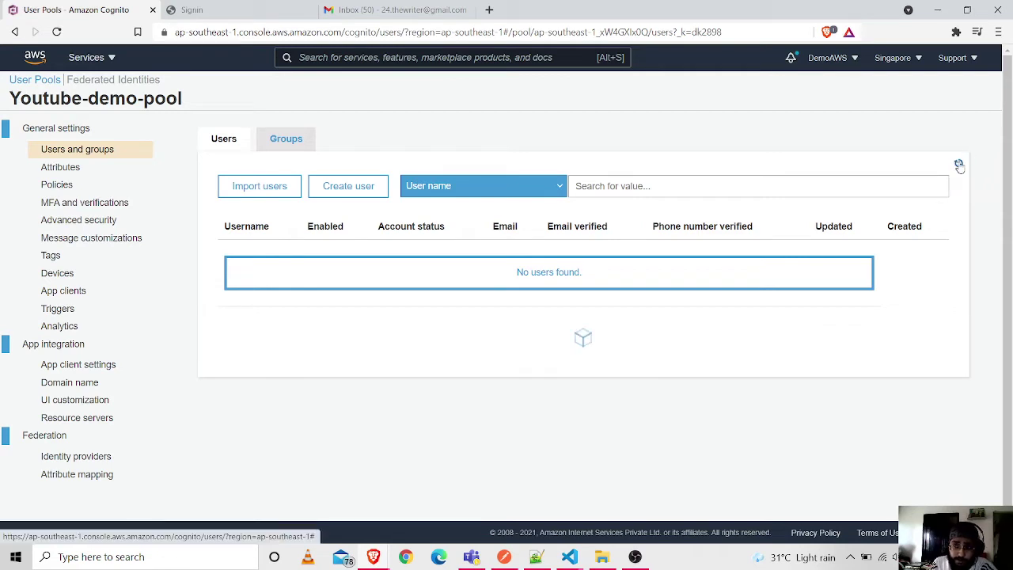
left_click(79, 290)
left_click(273, 190)
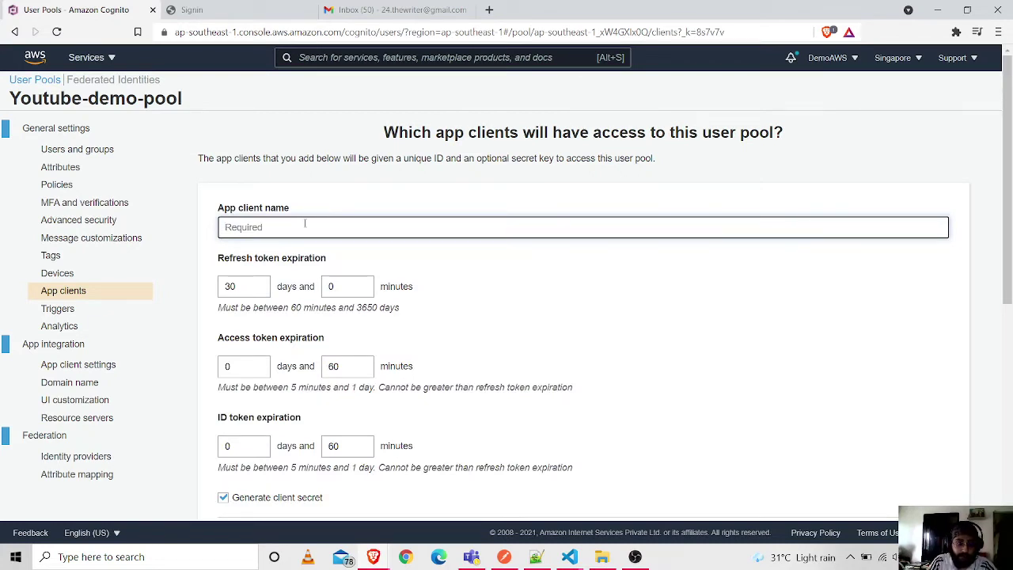
type("JS")
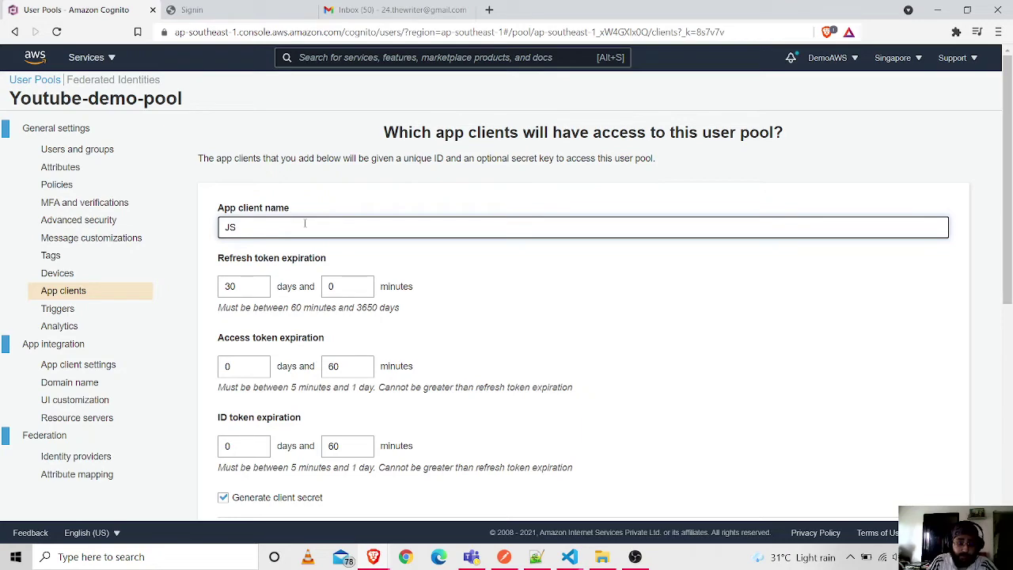
type("-demo-app")
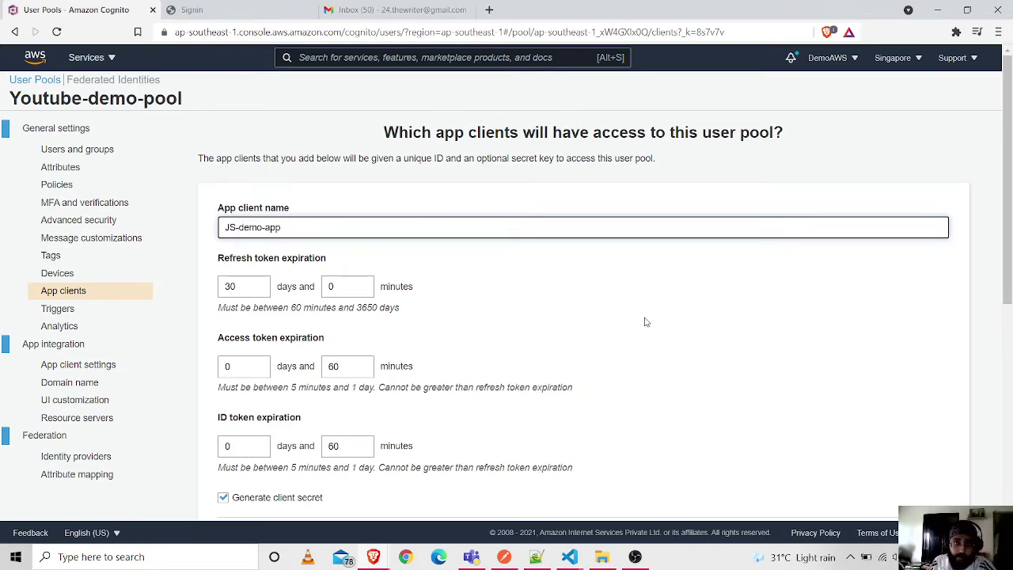
left_click(644, 322)
- Create the JS-demo-app client without a client secret and copy its app client ID
scroll(648, 326, "down", 6)
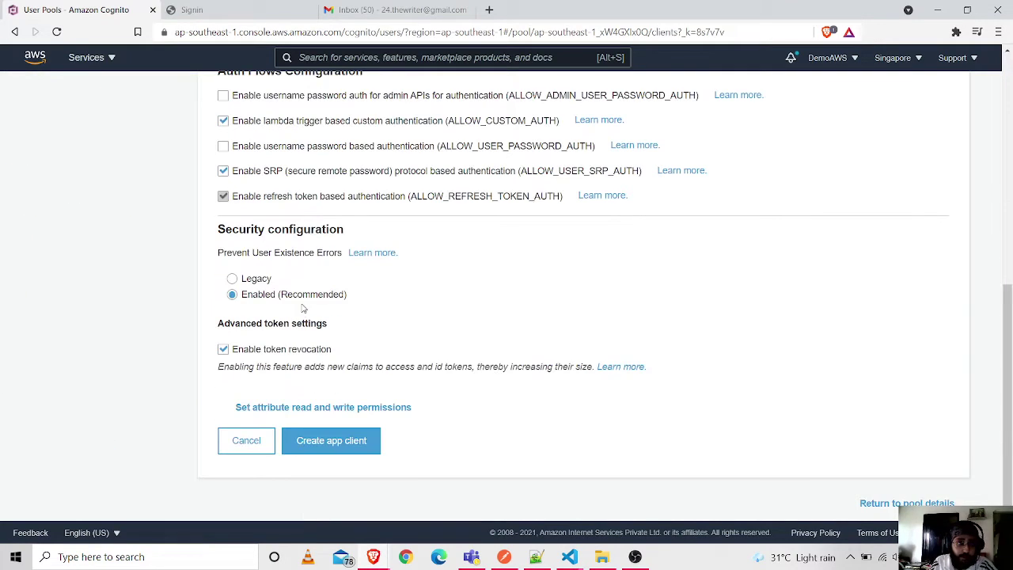
scroll(309, 309, "up", 6)
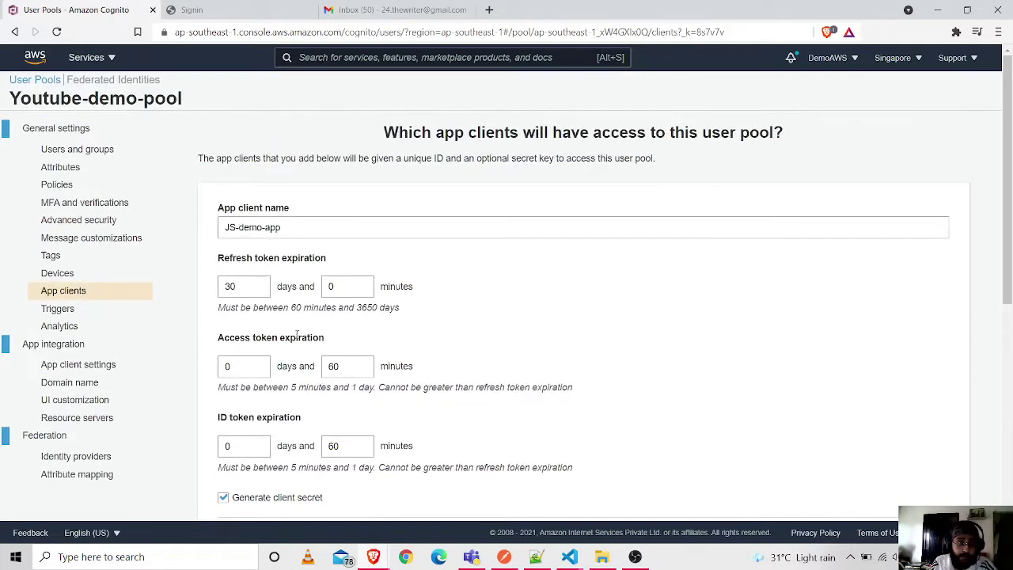
scroll(298, 335, "down", 1)
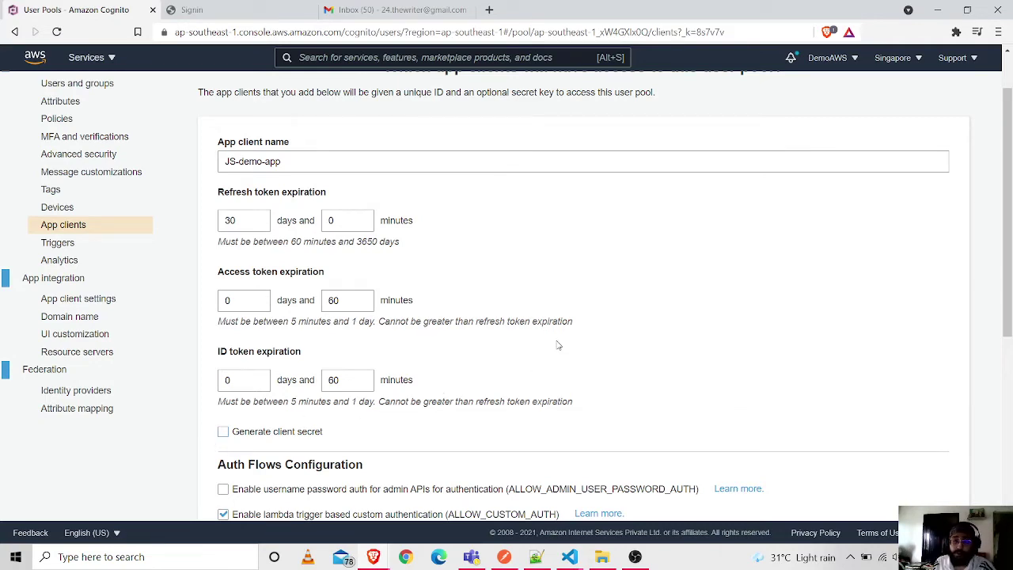
scroll(558, 345, "down", 2)
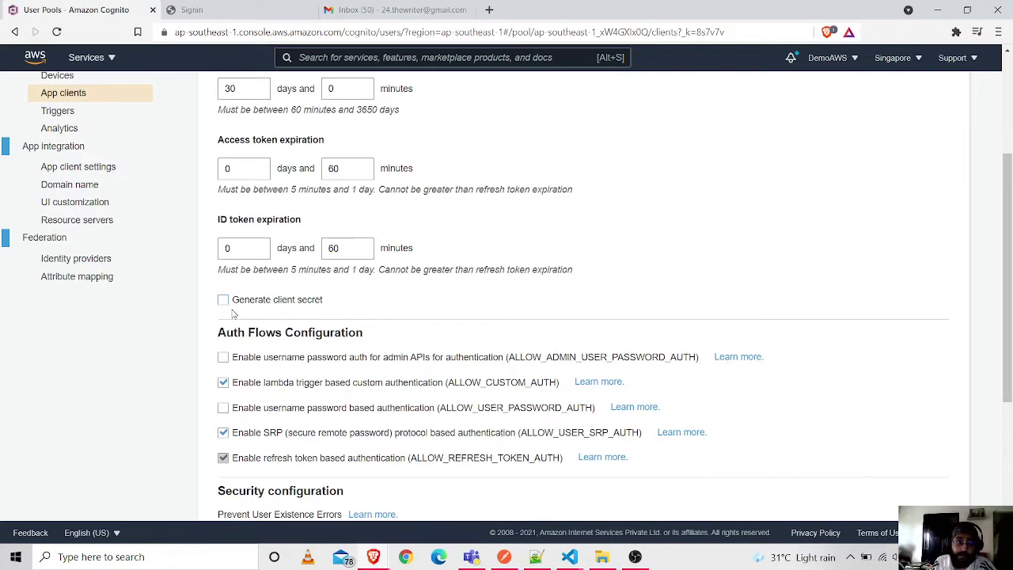
scroll(395, 273, "down", 4)
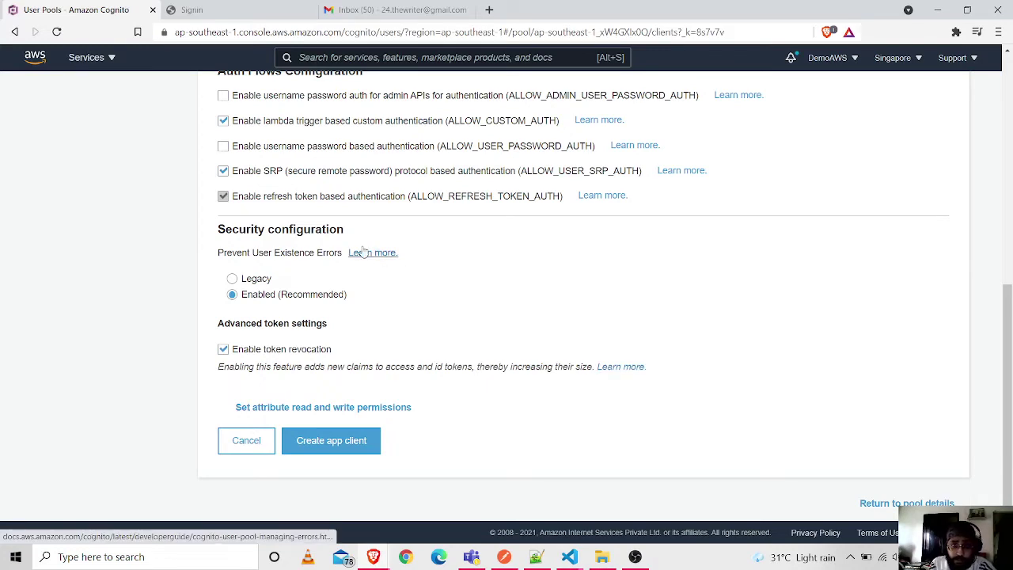
left_click(327, 449)
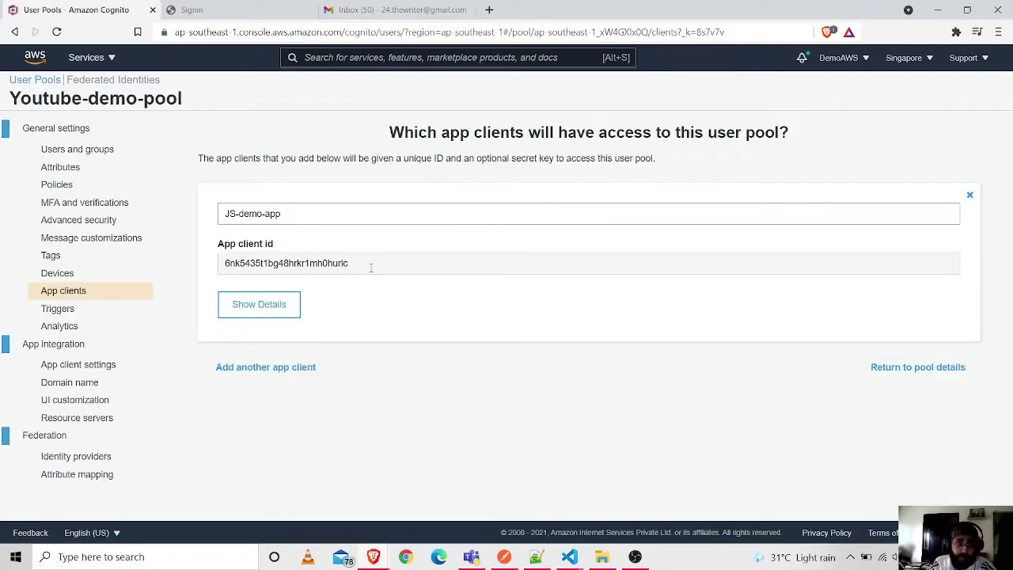
left_click_drag(370, 267, 168, 273)
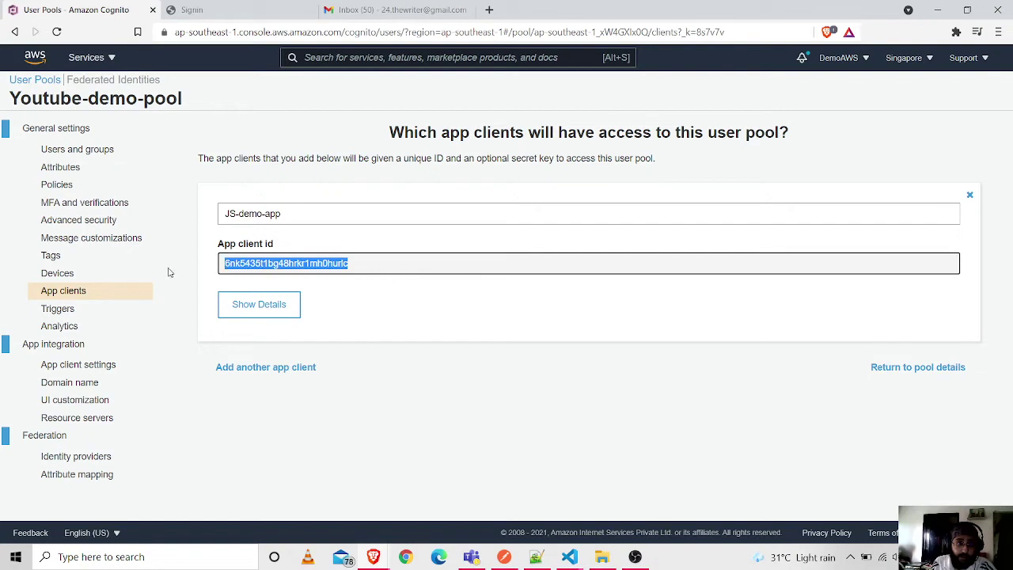
left_click(92, 384)
- Save domain prefix demo-app-js and copy demo-app-js.auth.ap-southeast-1.amazoncognito.com
left_click(320, 286)
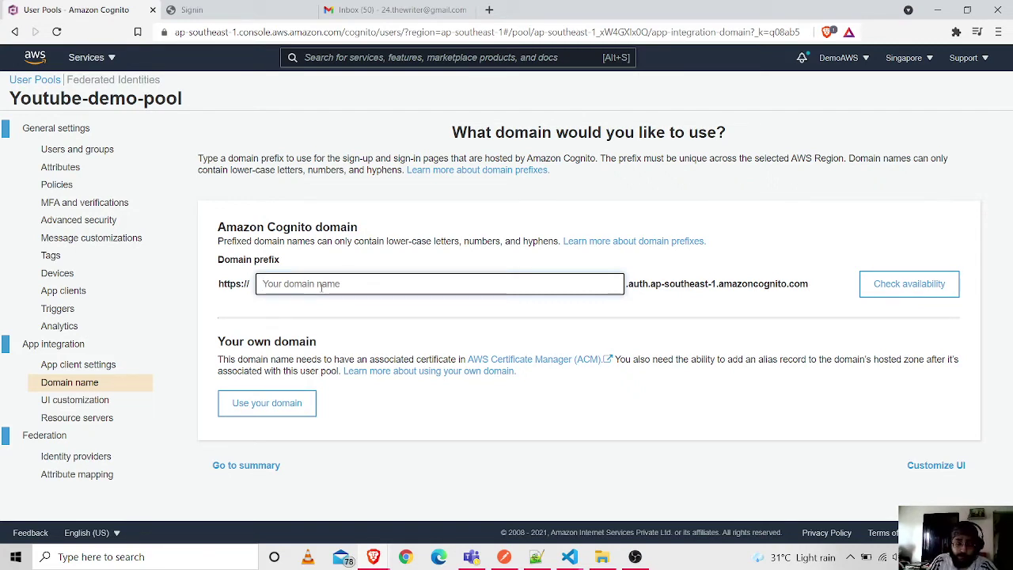
type("demo")
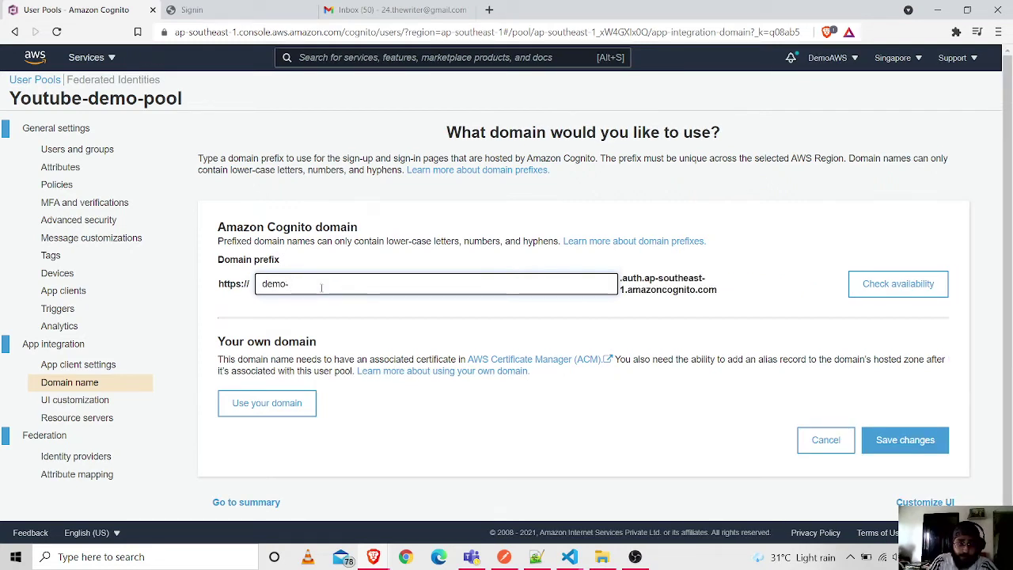
type("-app-js")
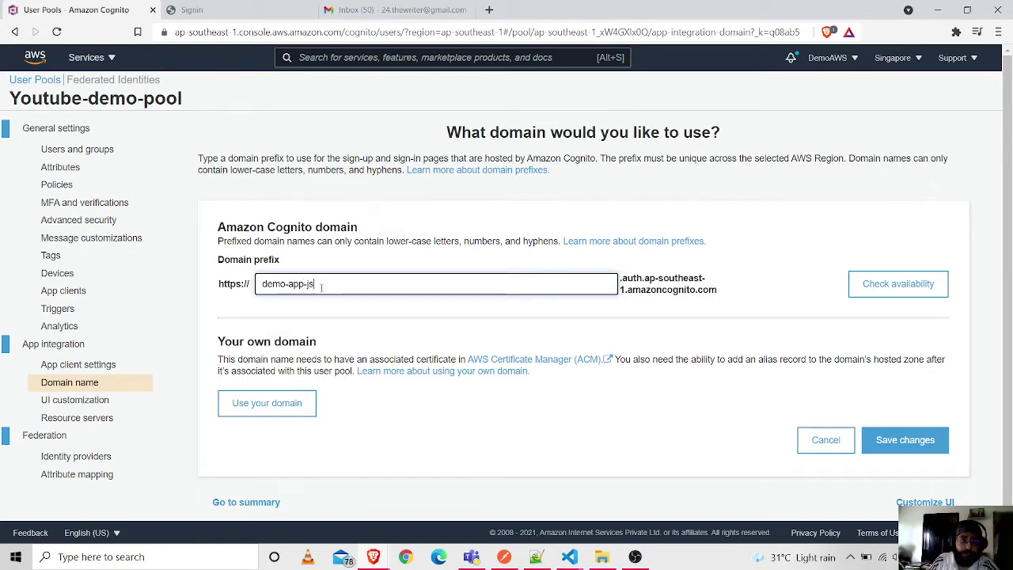
left_click(894, 283)
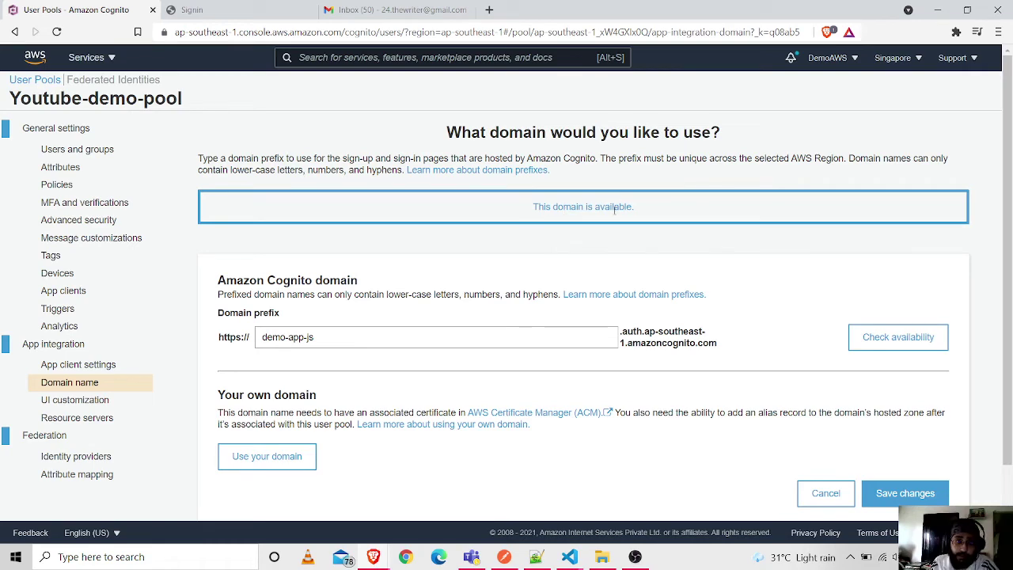
scroll(633, 301, "down", 2)
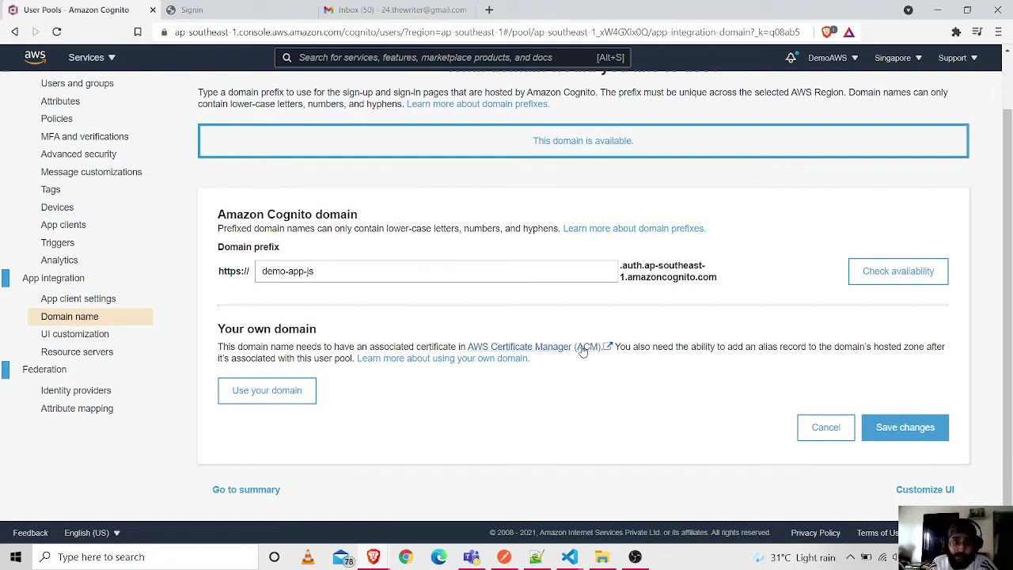
left_click(914, 438)
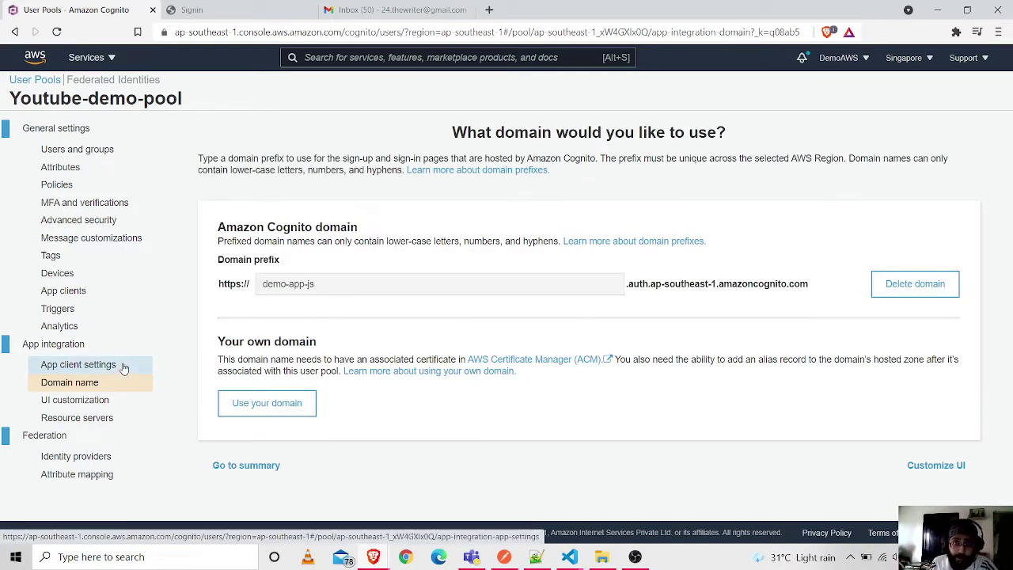
left_click_drag(218, 289, 779, 285)
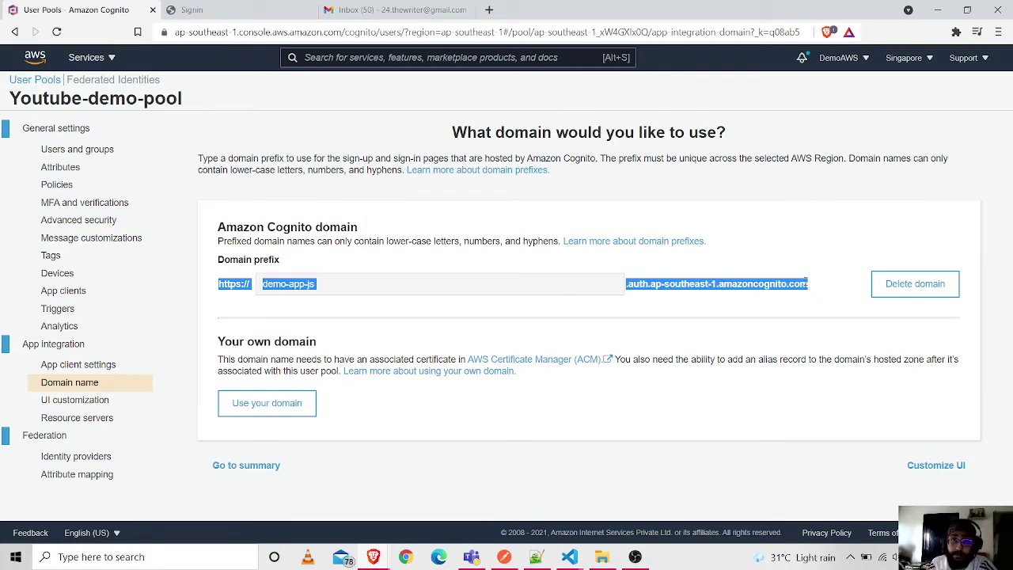
left_click(93, 365)
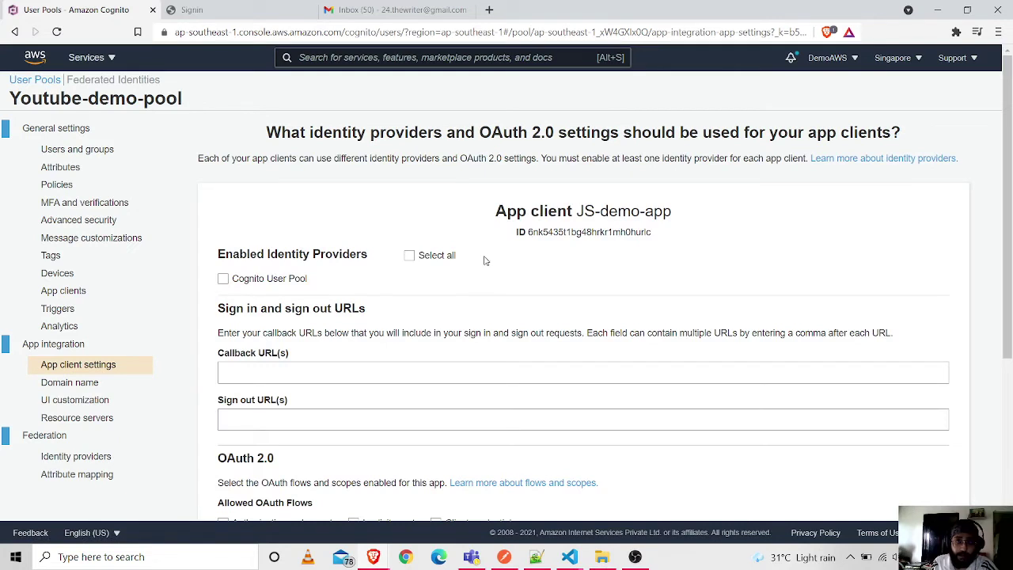
left_click(409, 254)
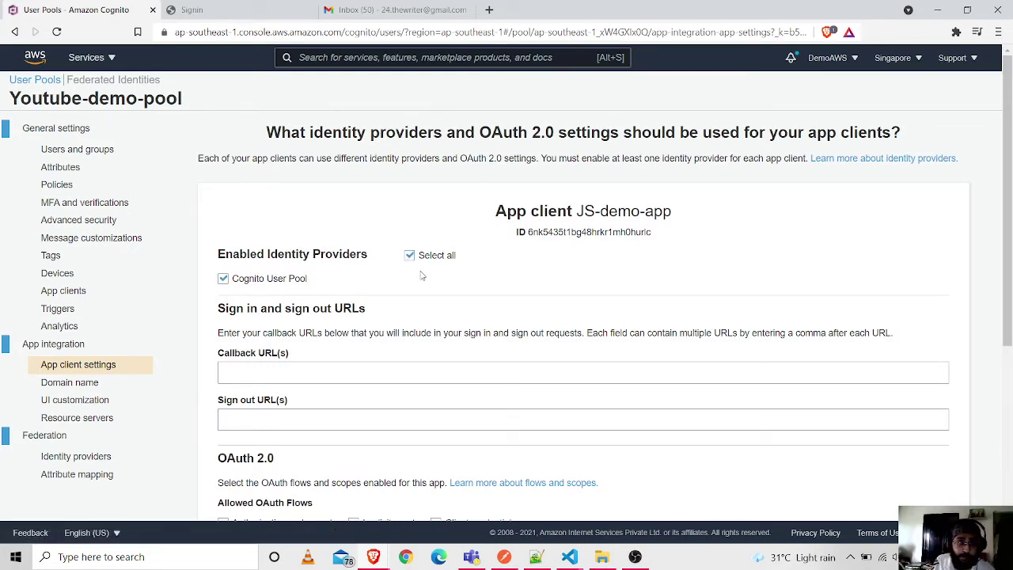
scroll(324, 293, "down", 1)
left_click(325, 302)
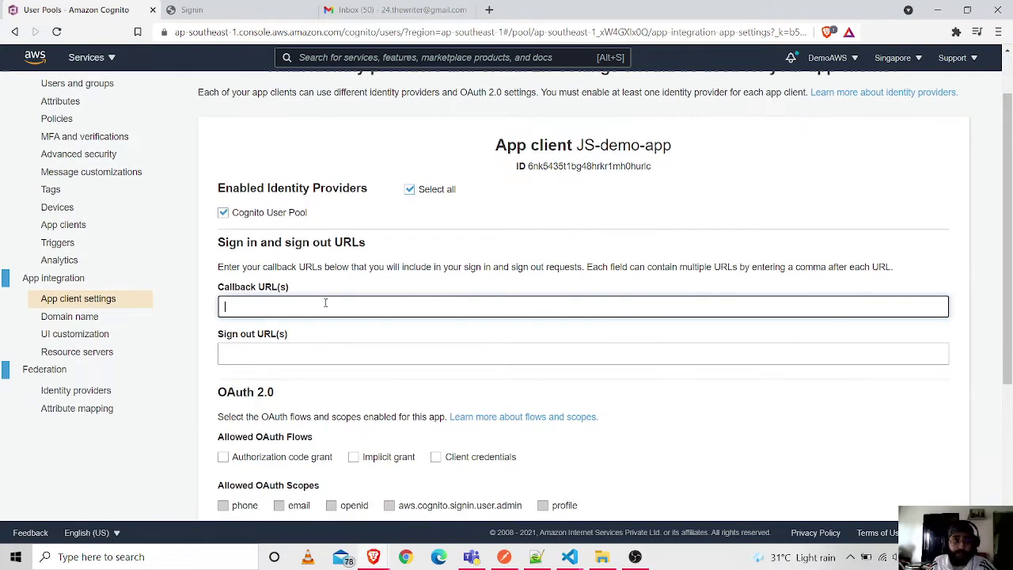
type("ht")
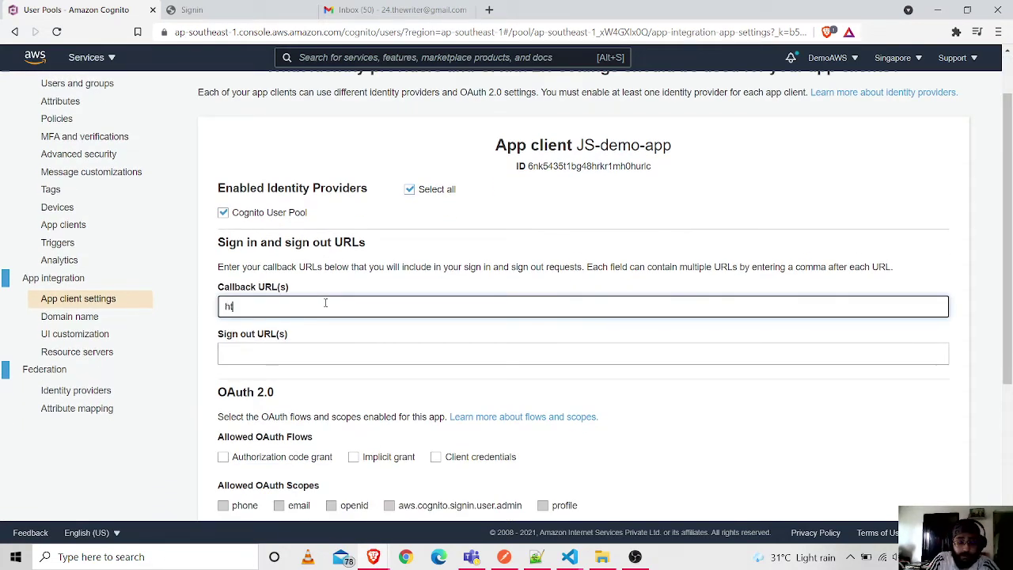
type("tps:/")
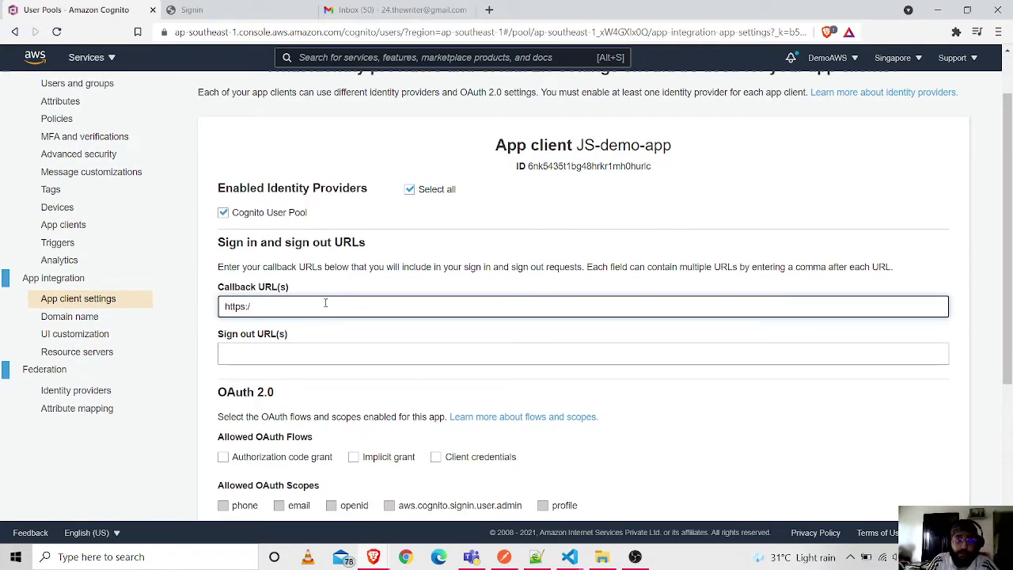
type("/")
type("ww.g")
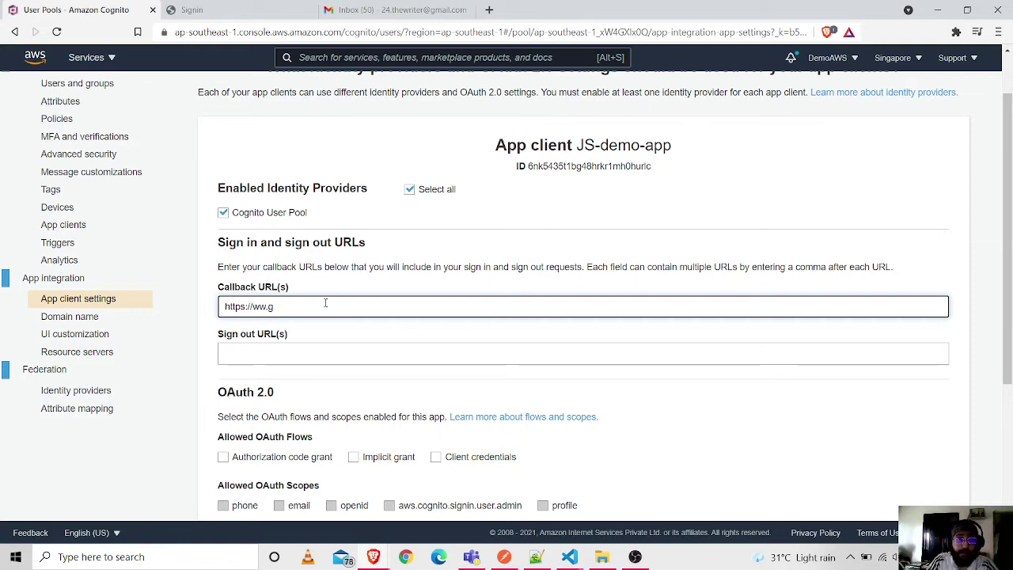
type("ooggoogle.com")
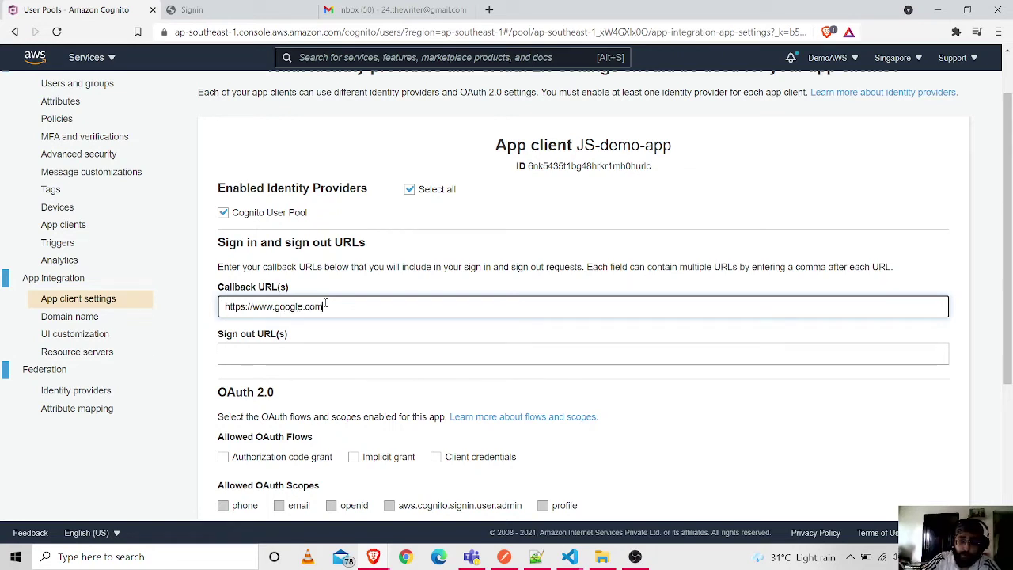
key("ctrl+a")
key("ctrl+c")
left_click(354, 360)
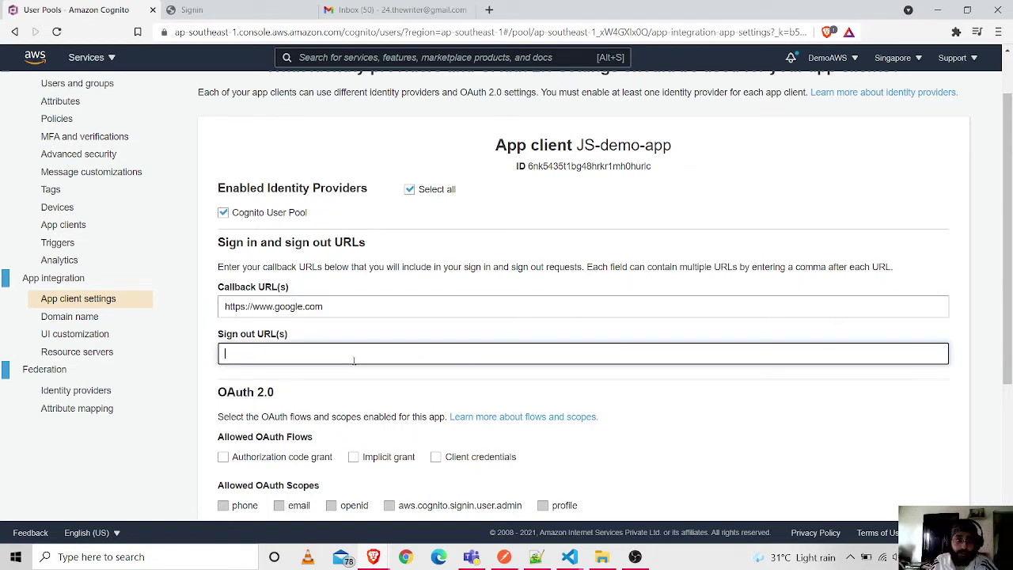
key("ctrl+v")
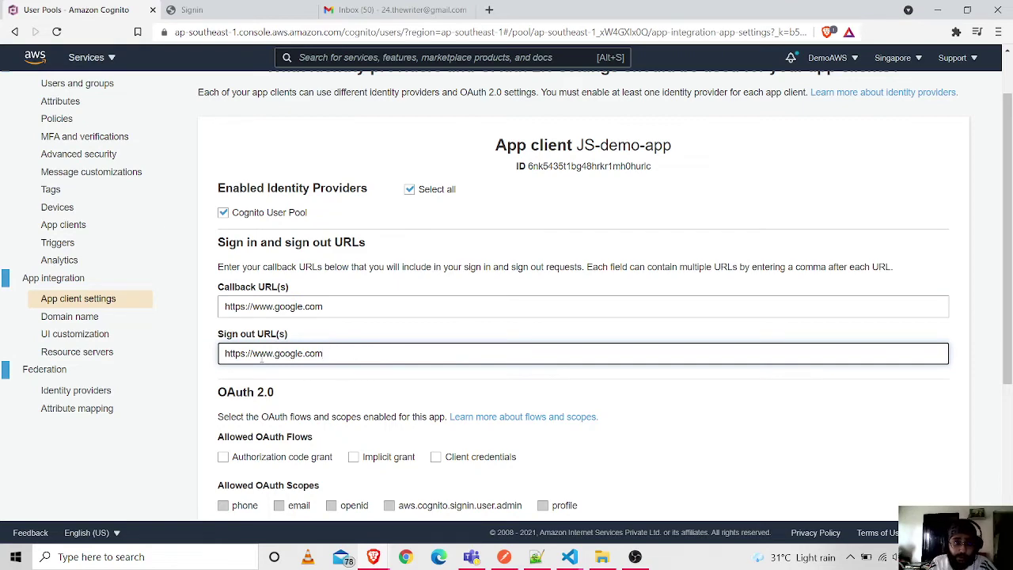
- Allow code and implicit grants with email, phone, openid, profile and aws.cognito.signin.user.admin scopes, and save
scroll(586, 296, "down", 1)
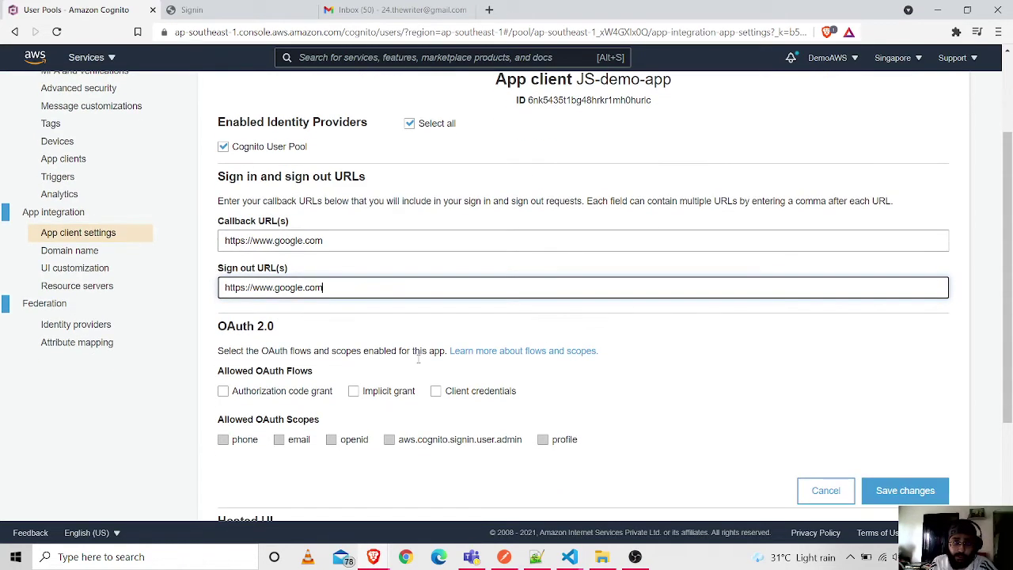
left_click(224, 391)
left_click(353, 391)
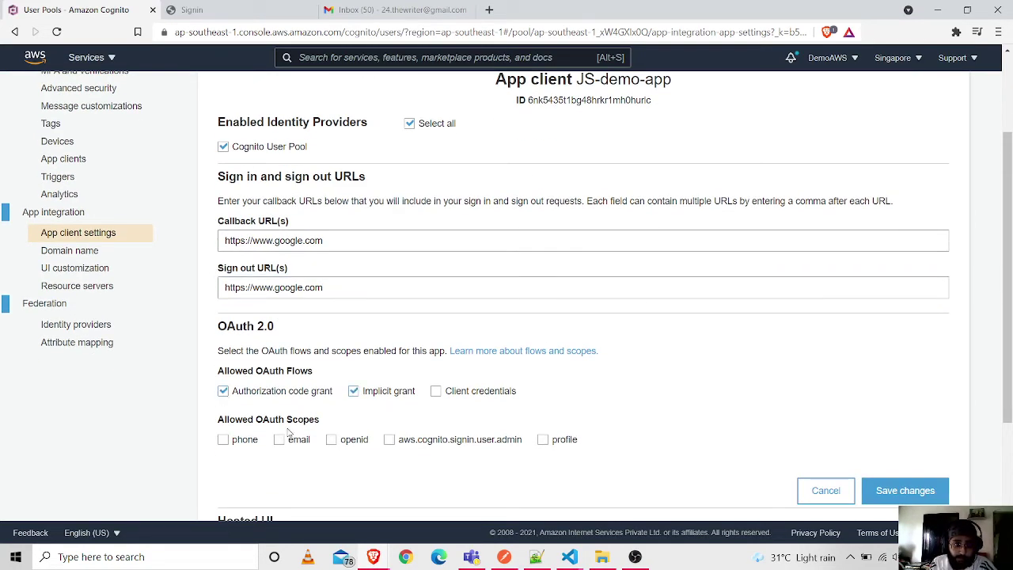
left_click(280, 441)
left_click(224, 441)
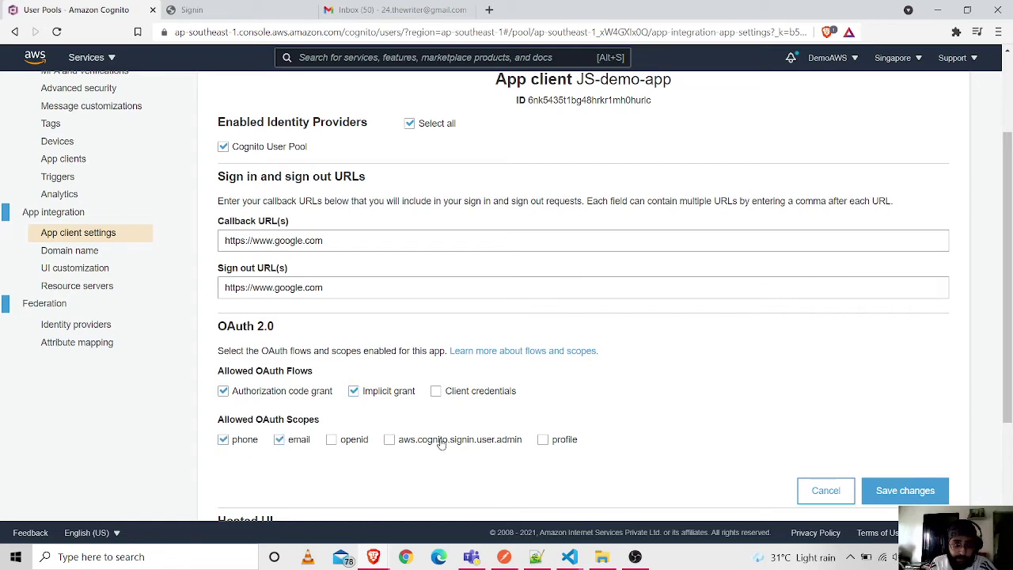
left_click(389, 440)
left_click(330, 440)
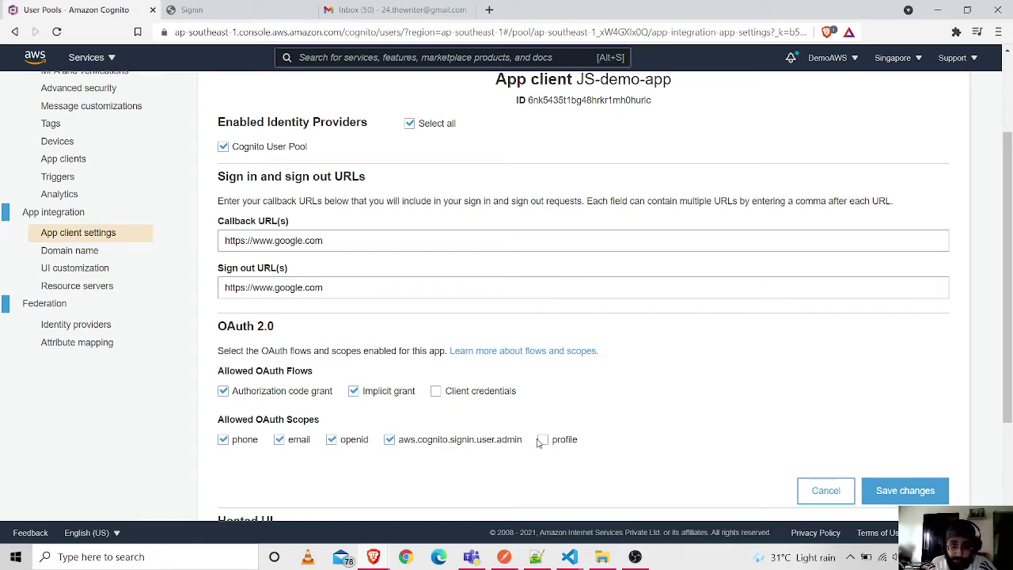
left_click(542, 440)
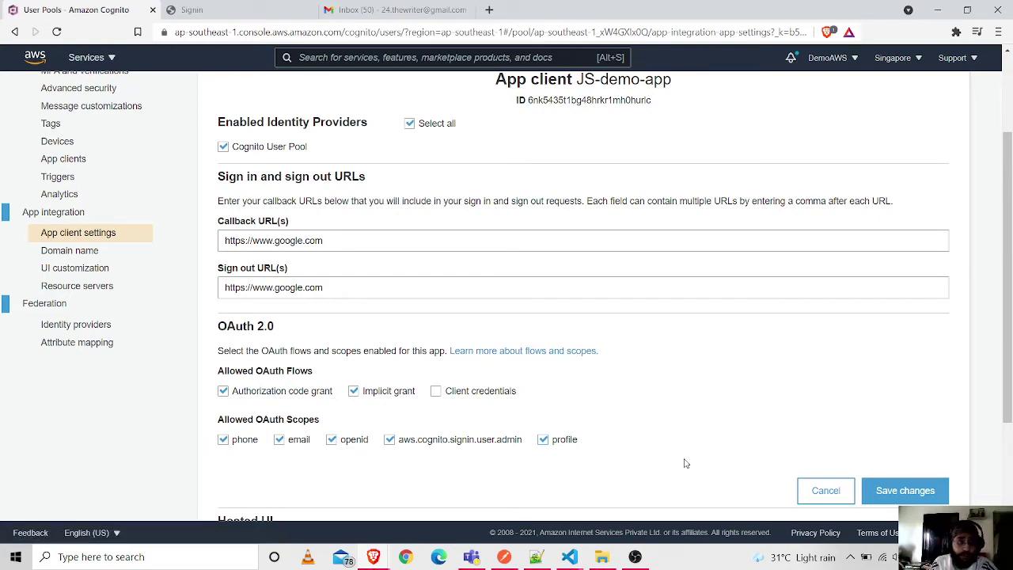
scroll(645, 420, "down", 1)
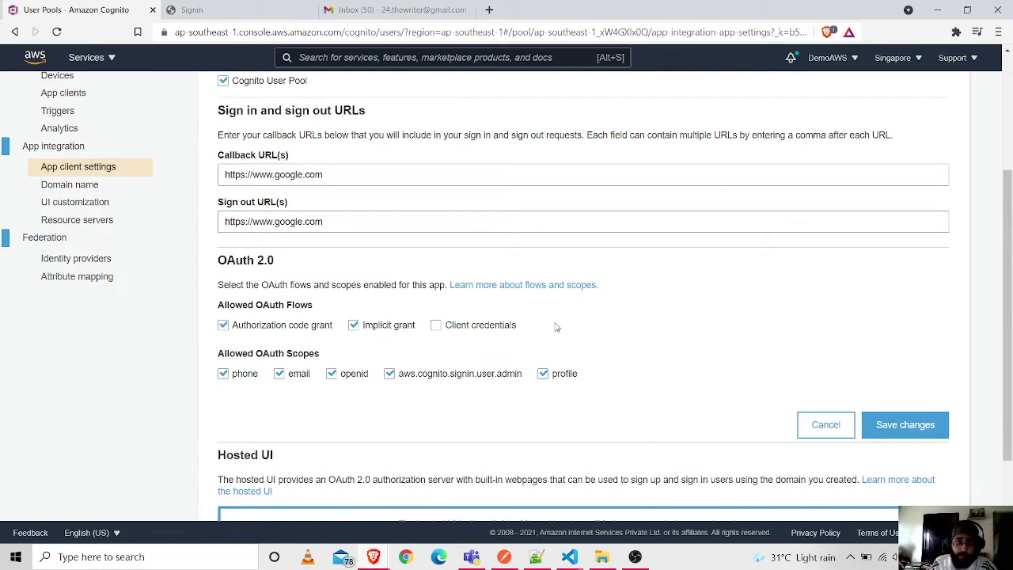
scroll(566, 341, "down", 2)
left_click(908, 311)
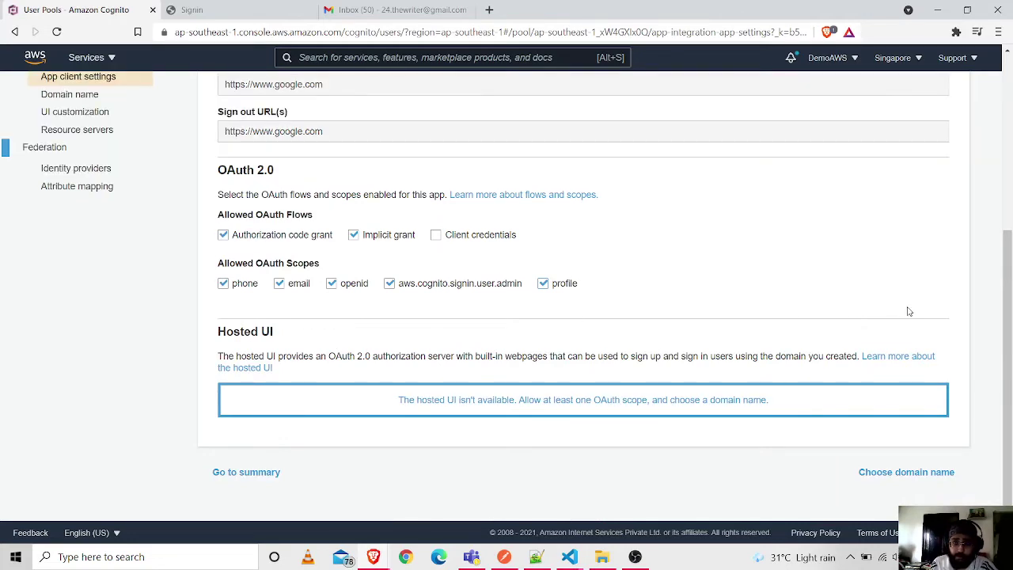
scroll(909, 311, "up", 4)
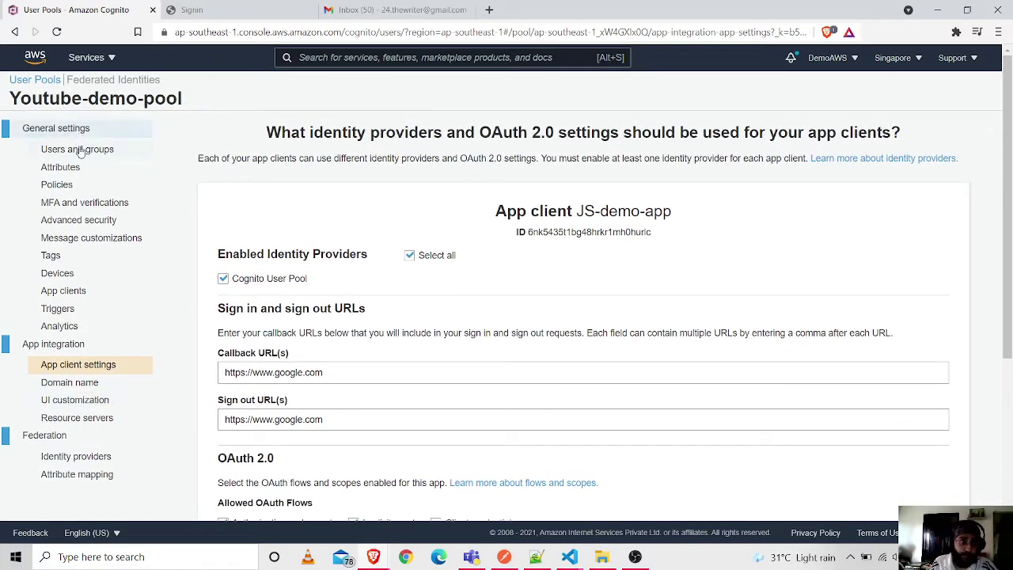
- Copy the demo-app-js hosted UI domain address from the pool's Domain name settings
left_click(79, 149)
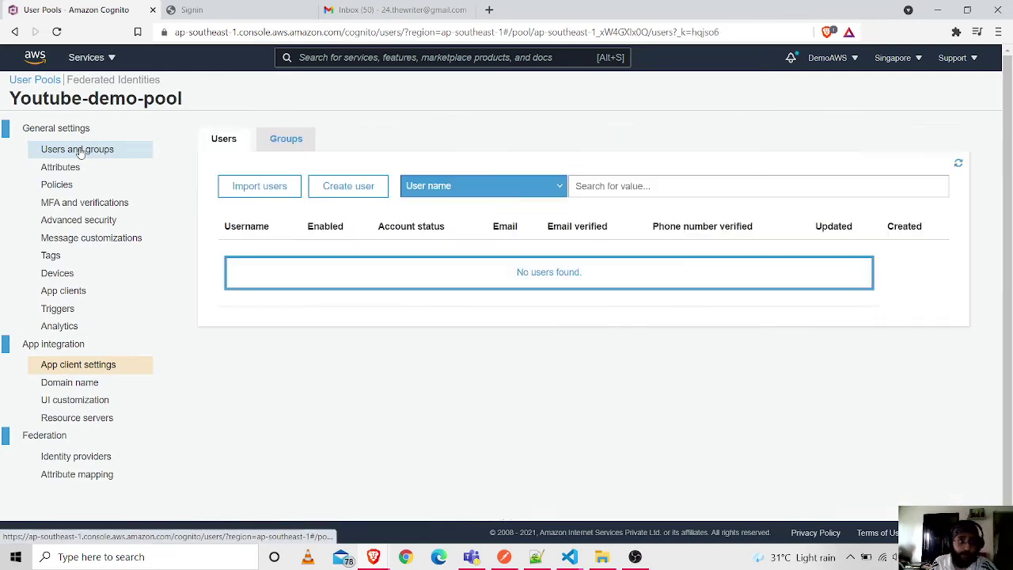
left_click(80, 385)
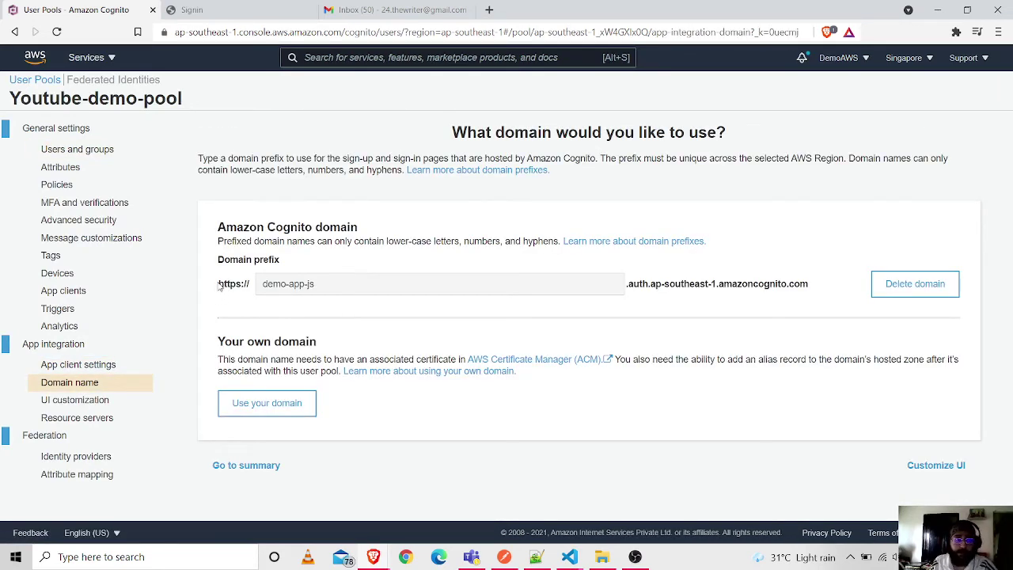
left_click_drag(219, 283, 639, 280)
left_click_drag(789, 277, 810, 278)
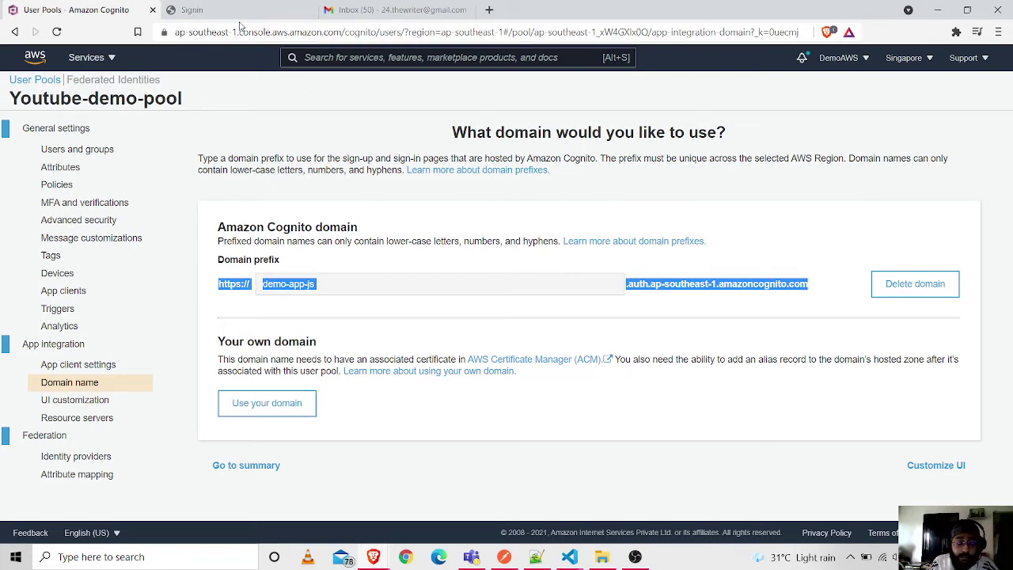
- Load the sign-in page with the demo-app-js domain as URL host, then bring up the Notepad++ notes
left_click(245, 11)
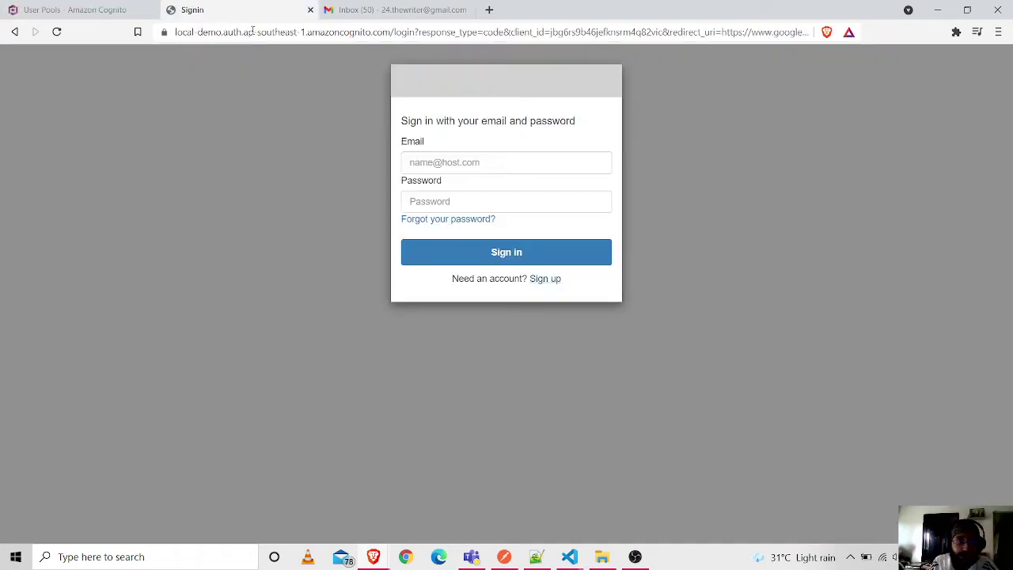
left_click(179, 33)
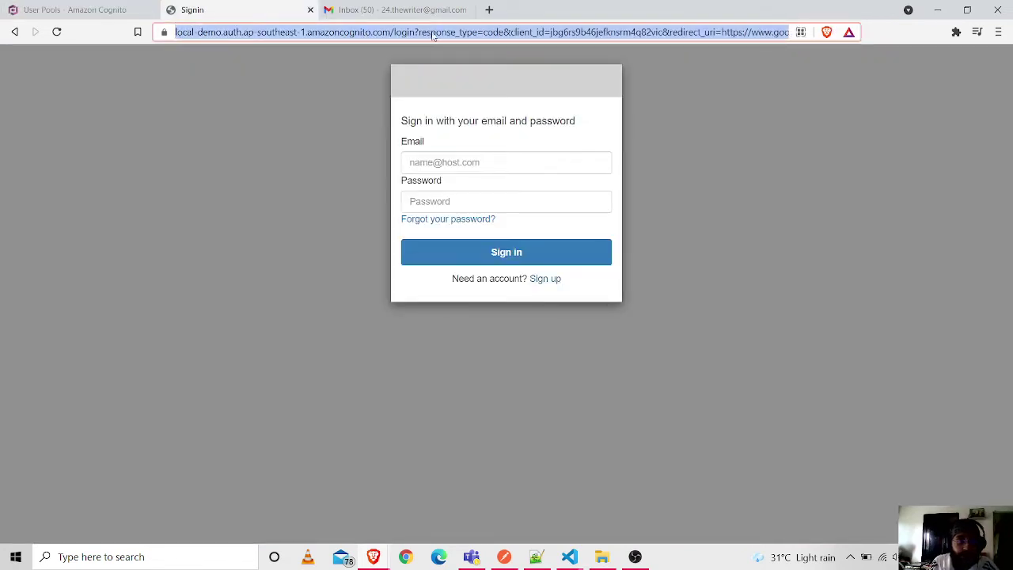
left_click(392, 35)
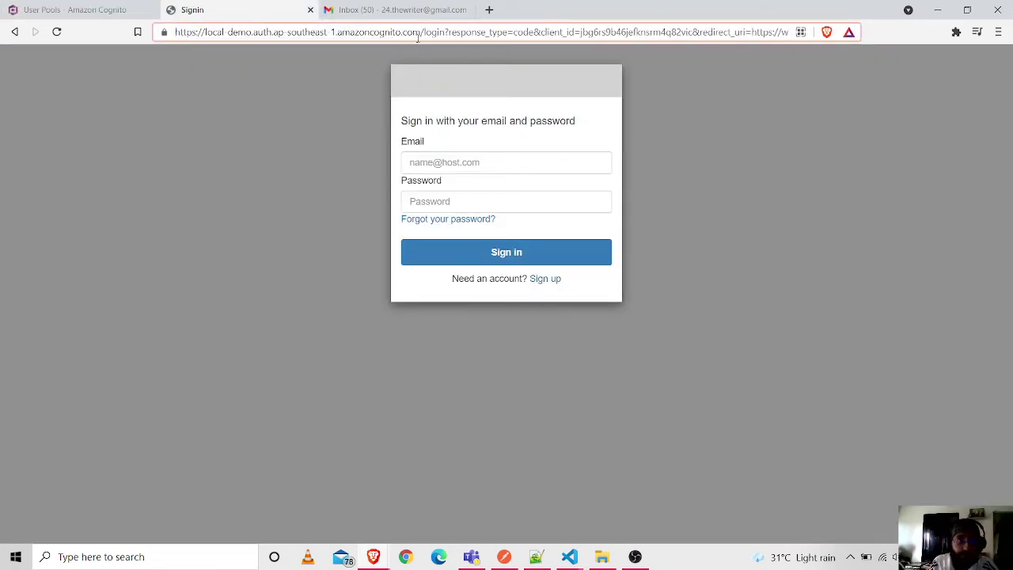
left_click_drag(420, 32, 155, 34)
type("https://demo-app-js.auth.ap-southeast-1.amazoncognito.com")
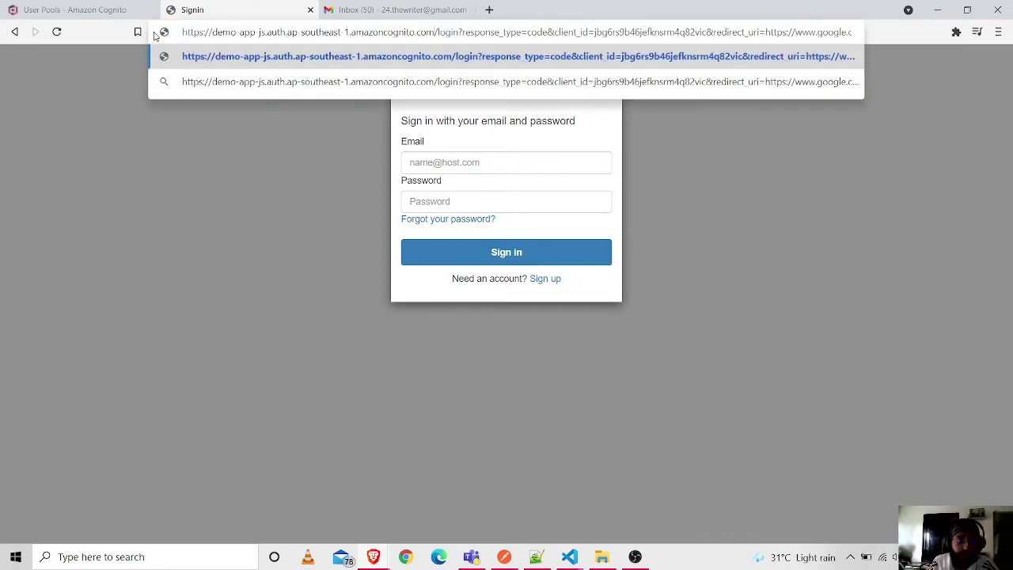
key("Return")
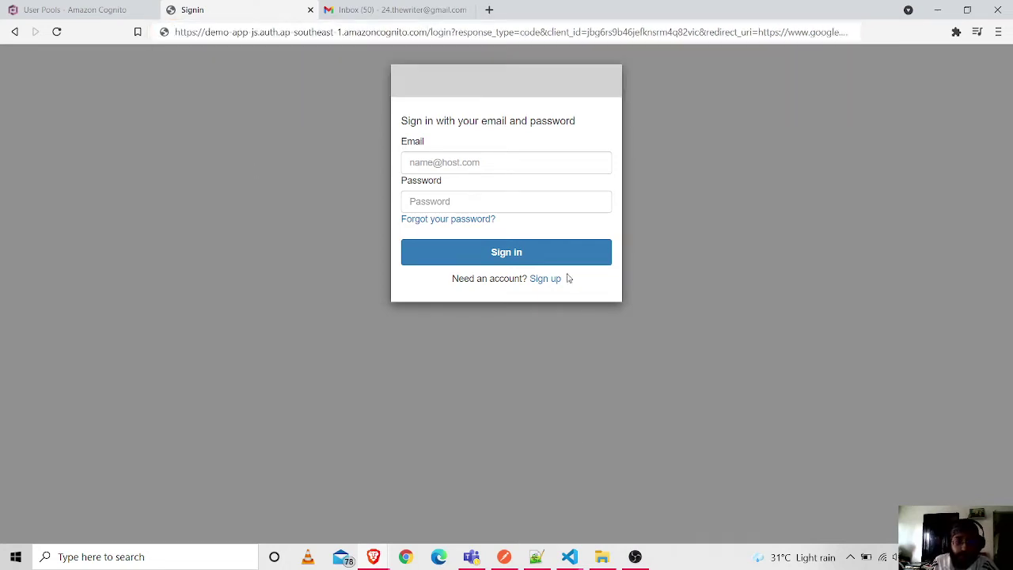
left_click(536, 557)
key("End")
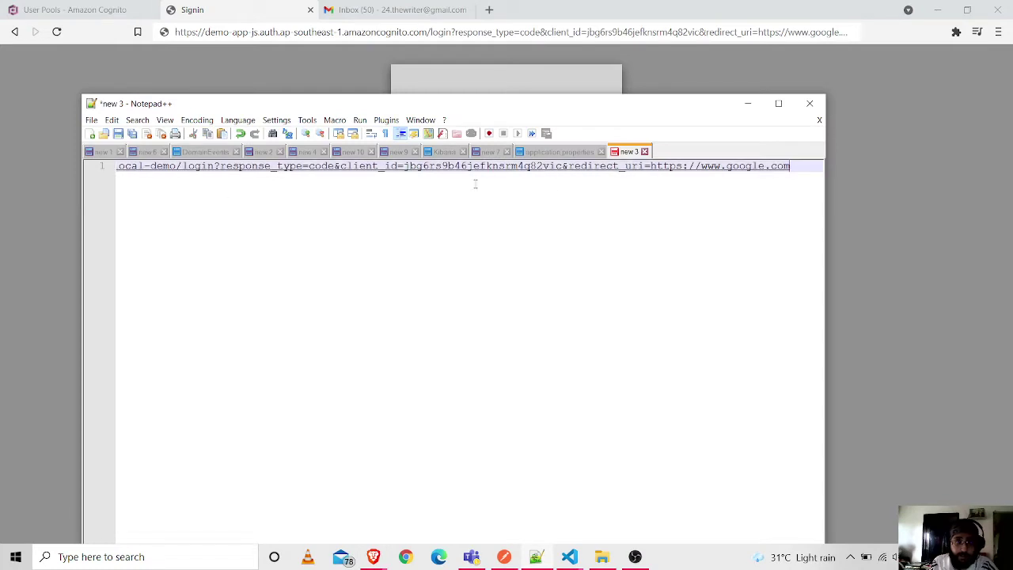
- Maximize Notepad++ to read the full login URL, then minimize it and return to the Cognito console
double_click(565, 106)
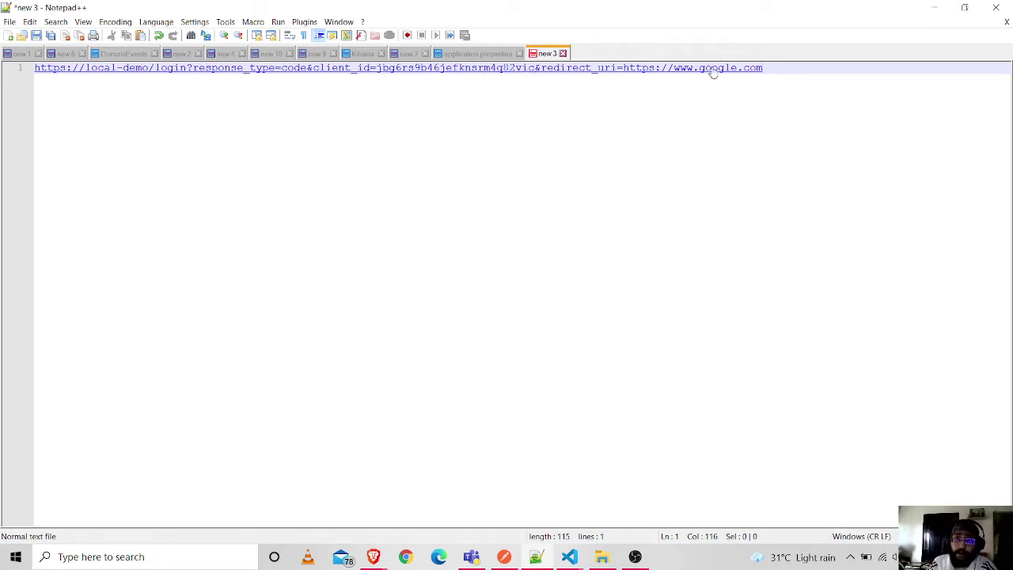
left_click(945, 15)
left_click(29, 7)
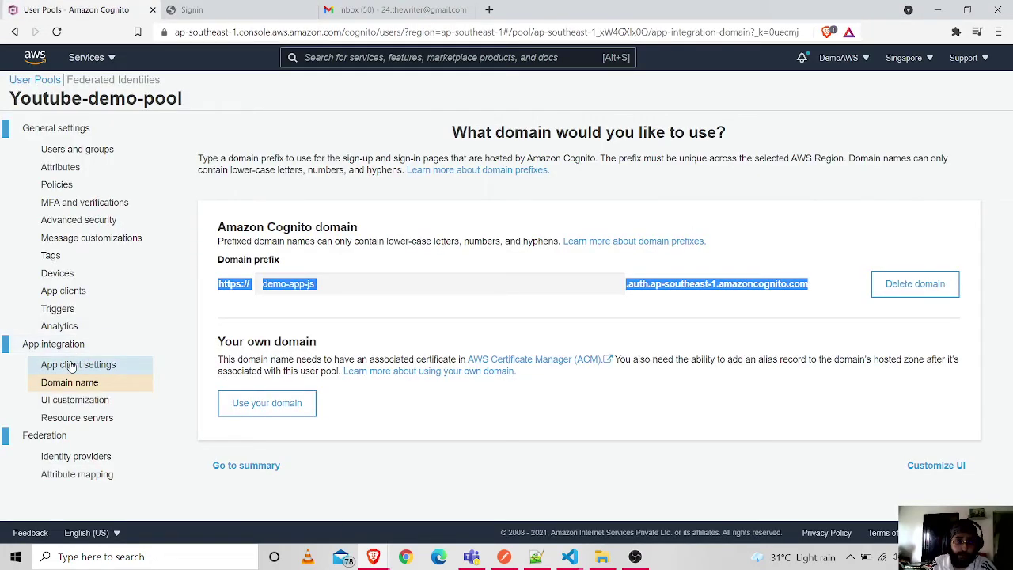
- Check the callback and sign-out URLs, then copy the JS-demo-app client ID from App clients
left_click(111, 363)
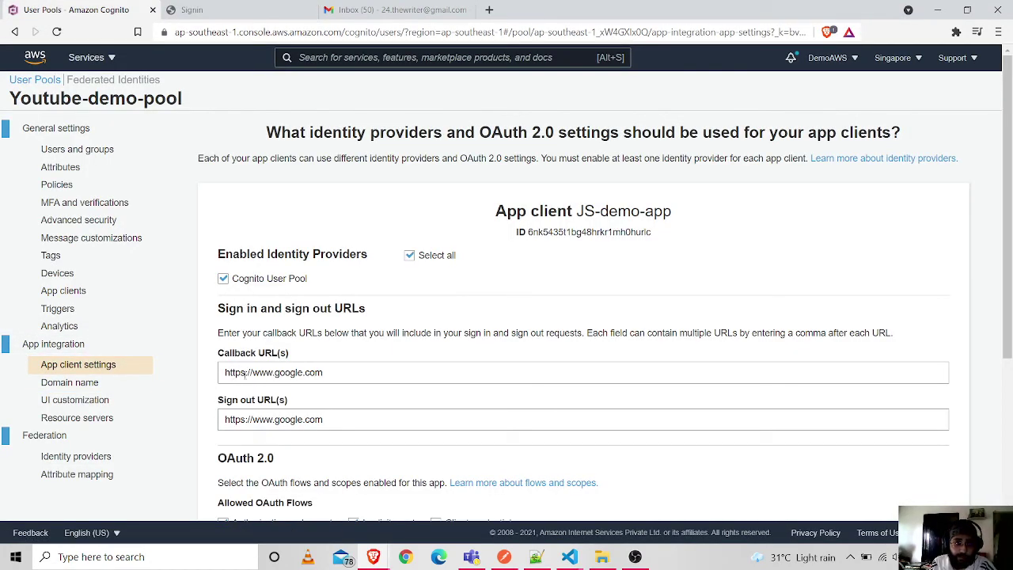
left_click(247, 372)
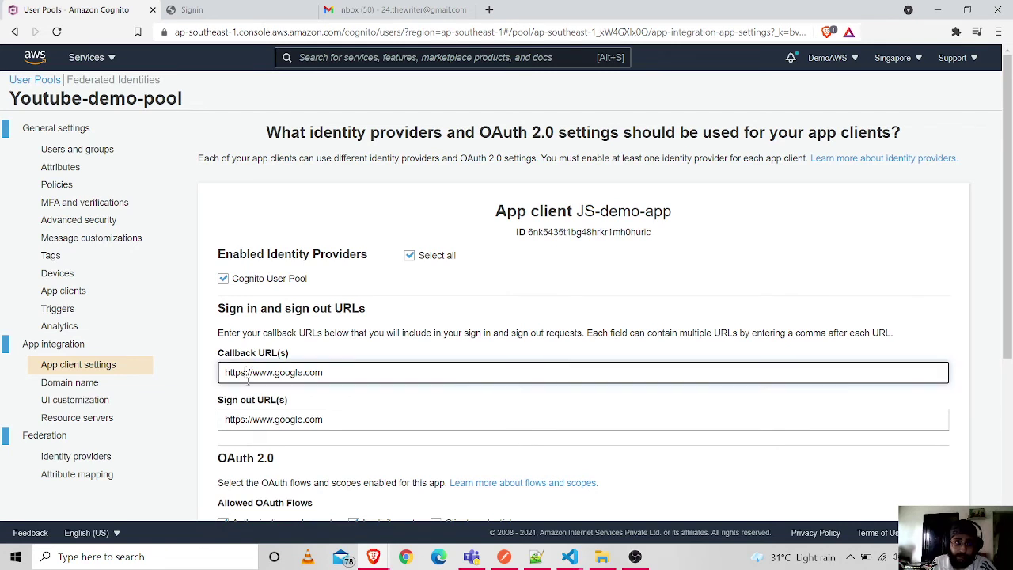
left_click(245, 420)
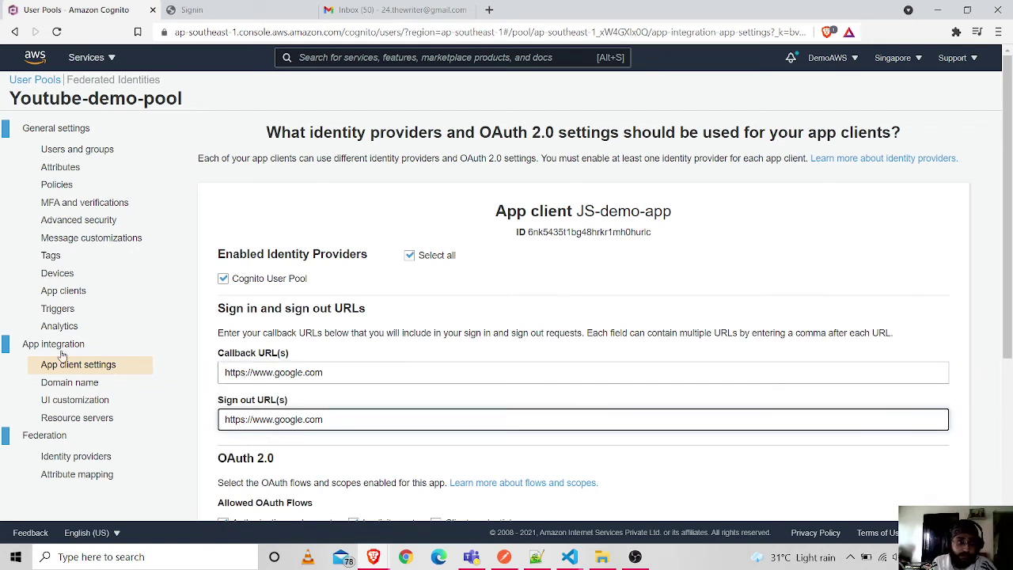
left_click(77, 291)
left_click_drag(348, 263, 201, 267)
key("ctrl+c")
- Replace the client_id value in the sign-in page address with the copied ID and reload
left_click(237, 10)
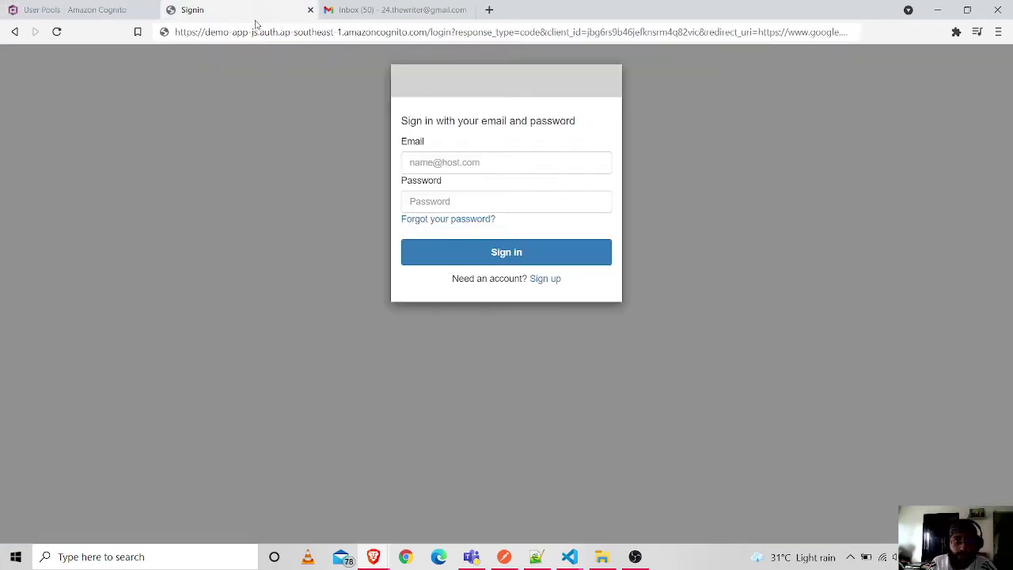
left_click(589, 30)
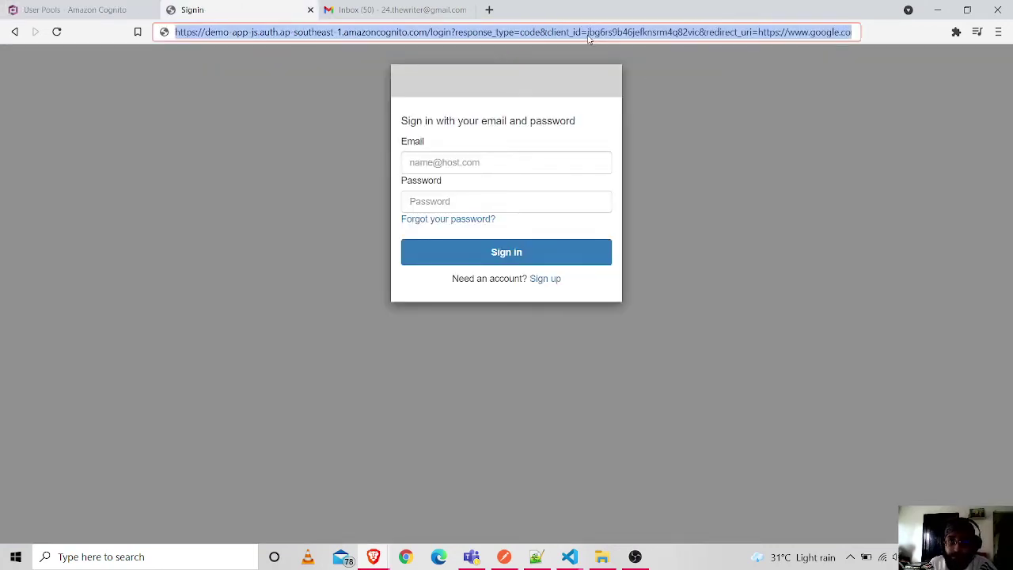
left_click(586, 31)
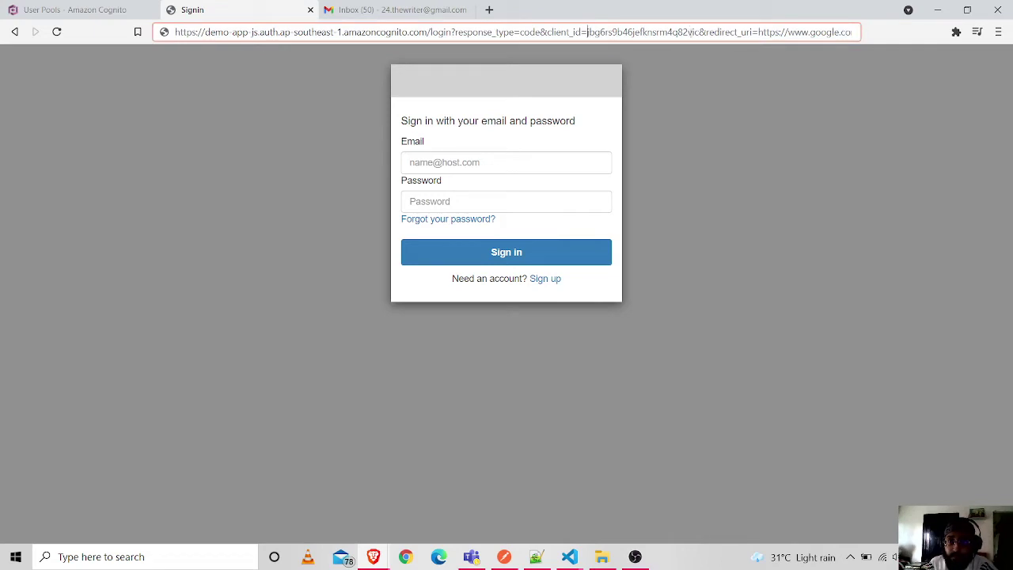
left_click_drag(587, 32, 687, 32)
key("ctrl+v")
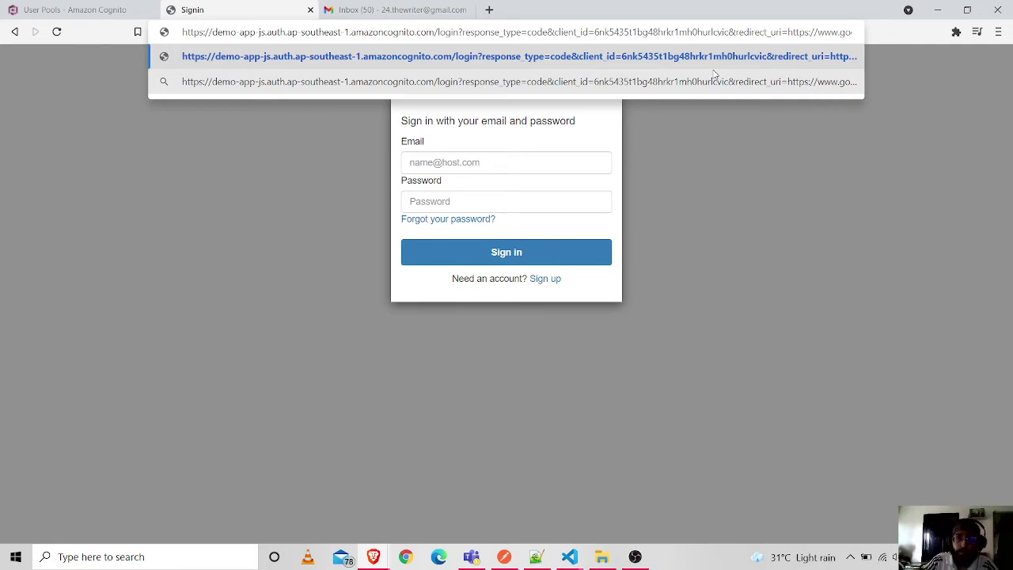
key("Delete")
key("Delete")
key("Delete")
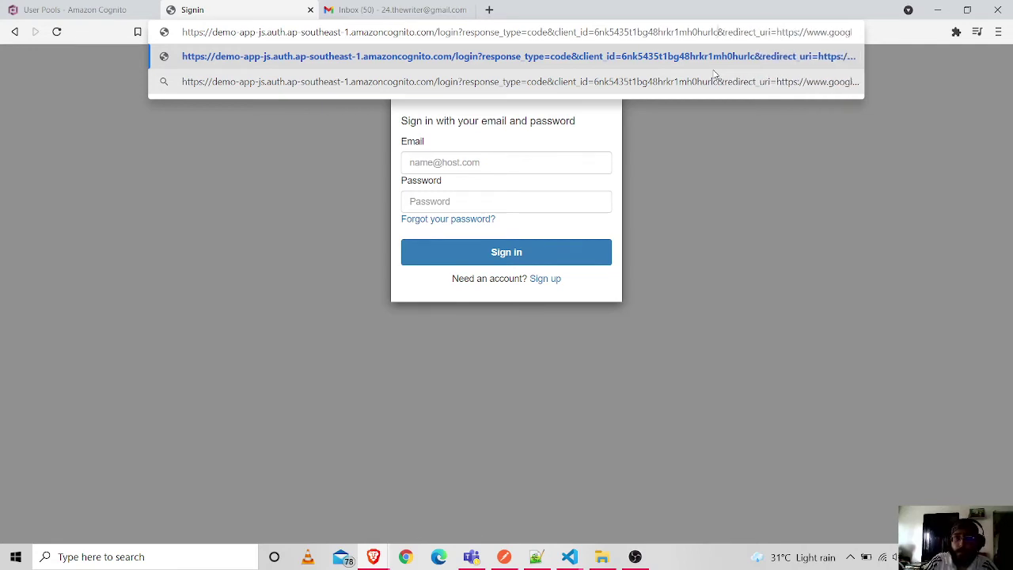
key("Return")
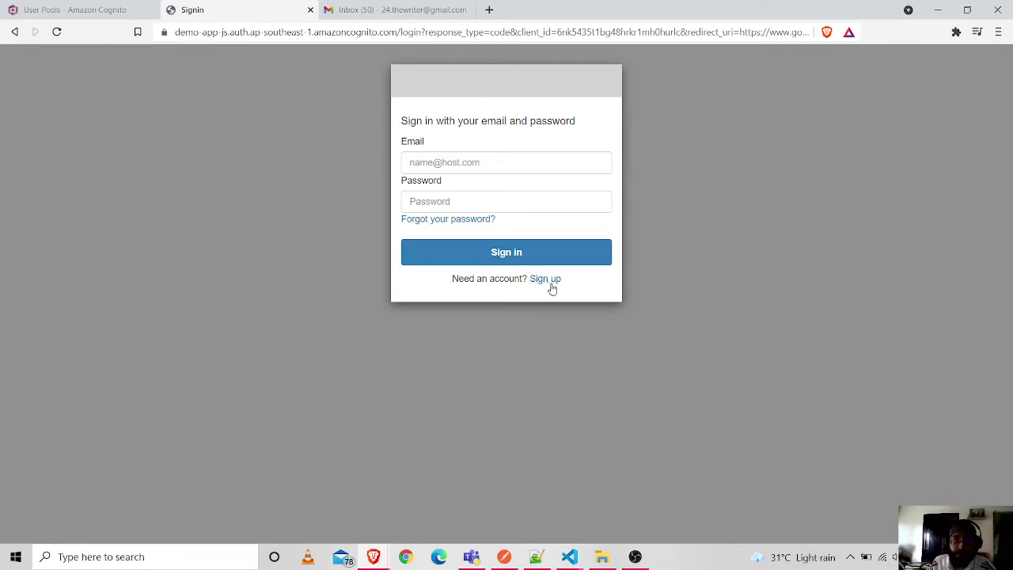
left_click(90, 11)
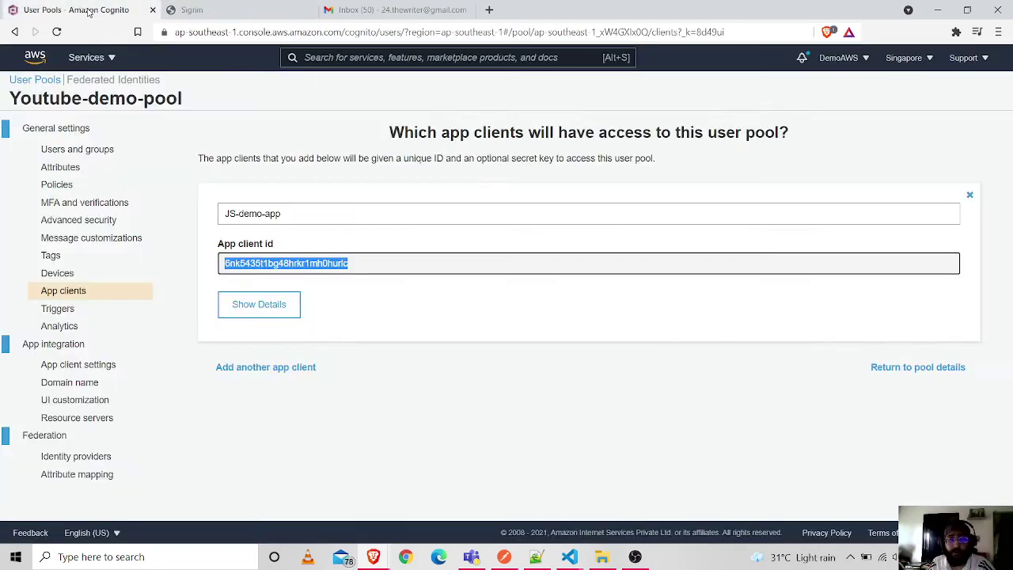
left_click(98, 400)
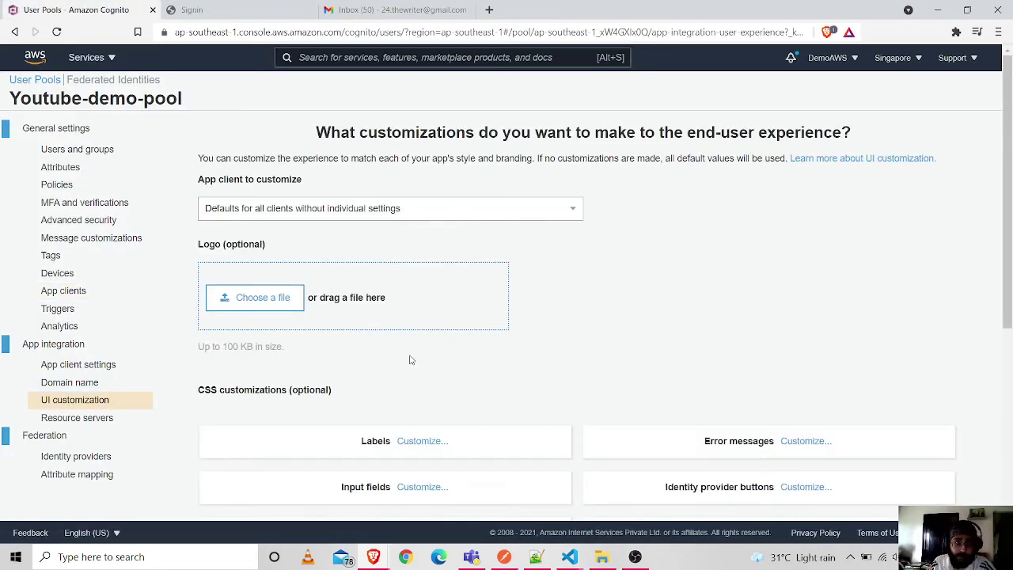
scroll(635, 357, "down", 3)
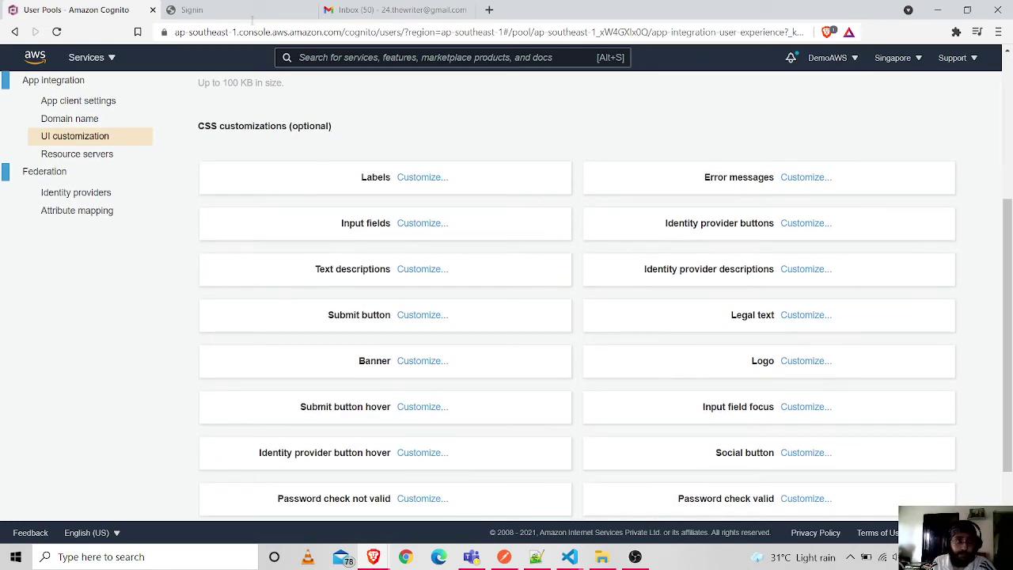
left_click(251, 12)
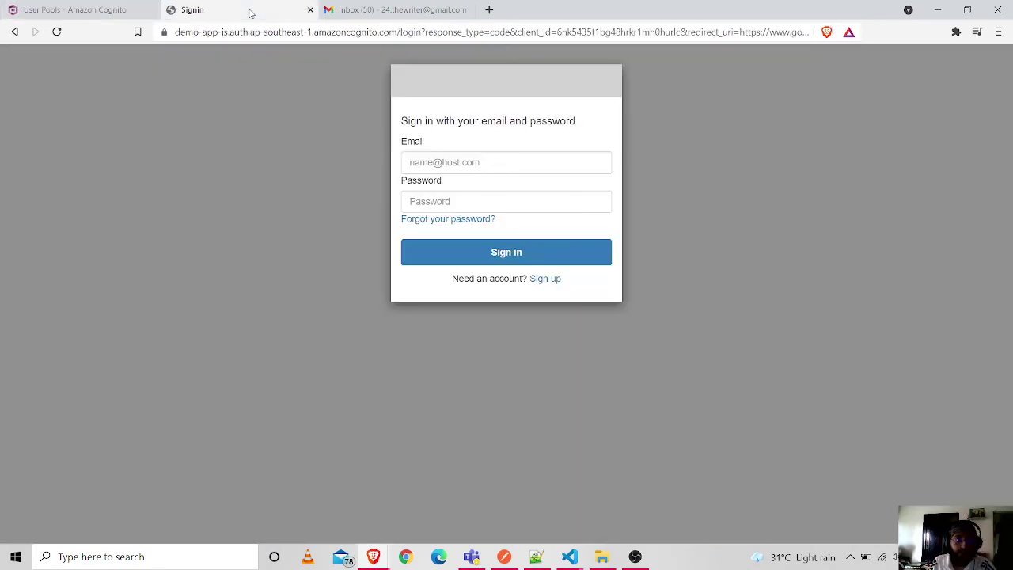
- Register a new account on the sign-up form with the saved email and a policy-compliant password
left_click(554, 282)
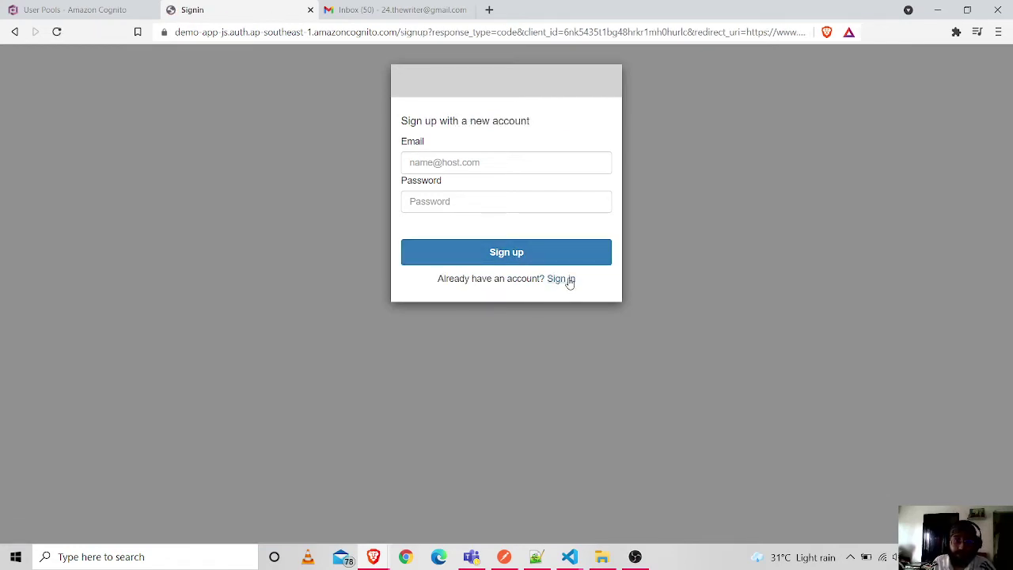
left_click(567, 281)
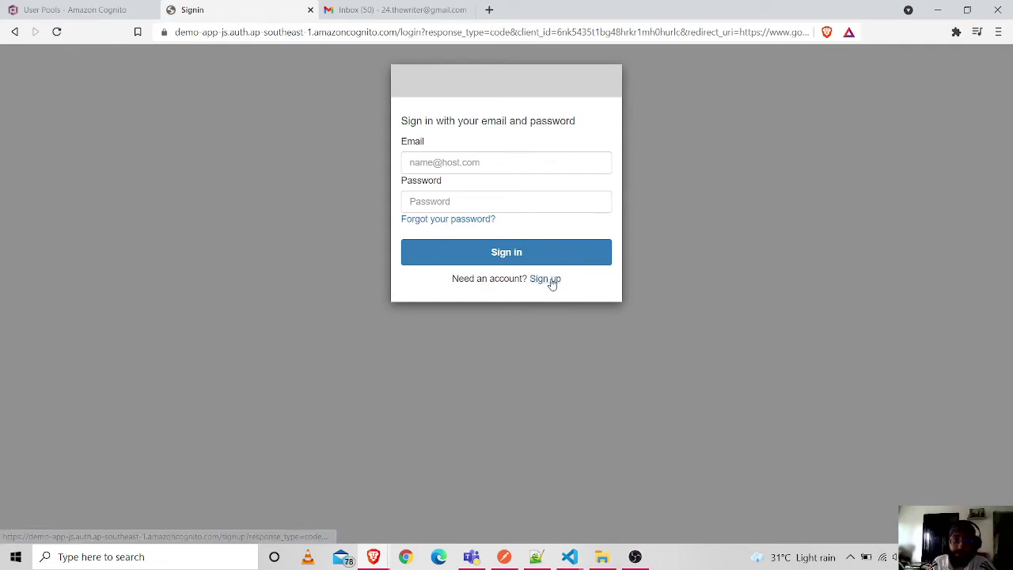
left_click(552, 281)
left_click(457, 162)
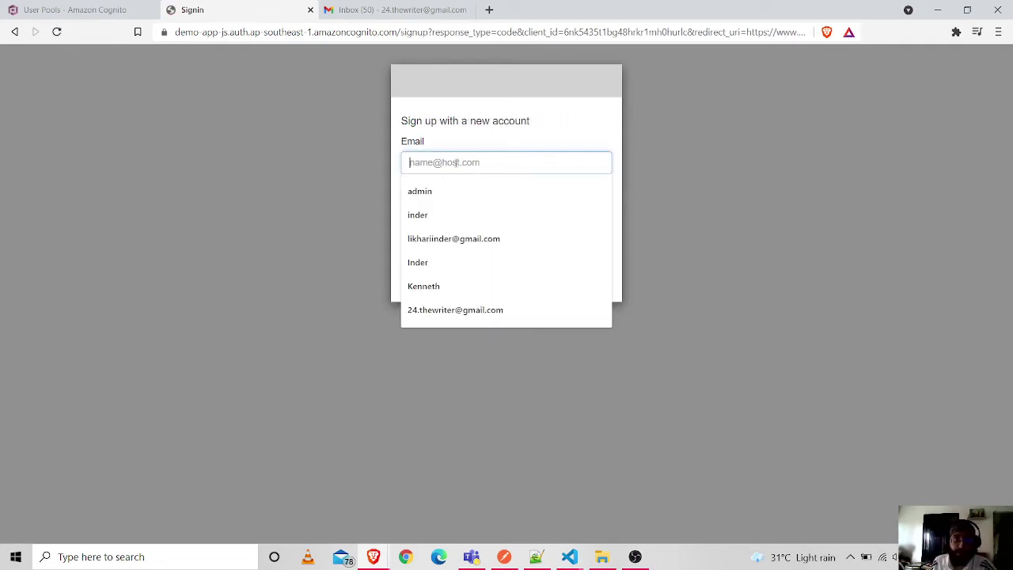
type("24.")
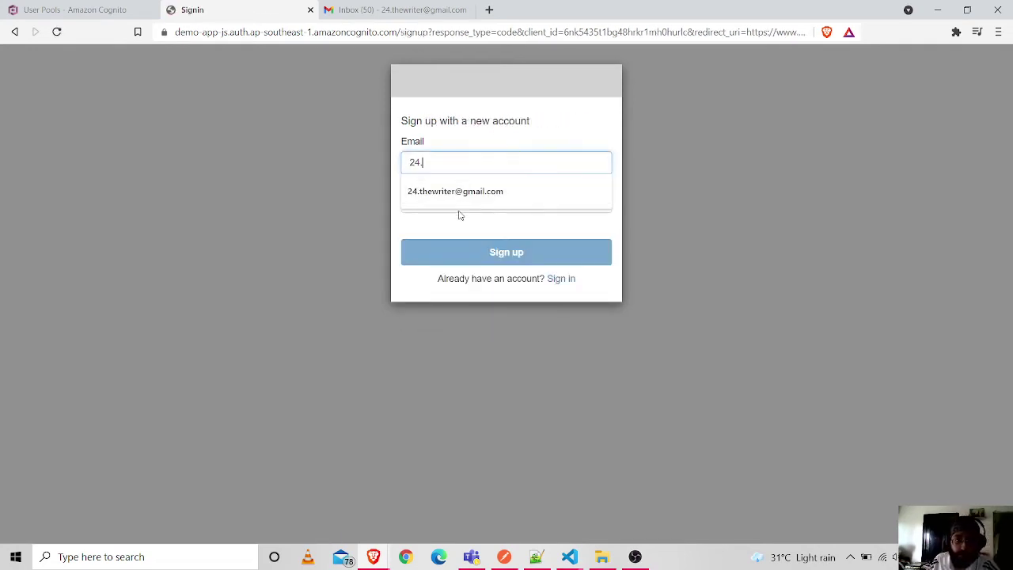
left_click(458, 196)
left_click(459, 200)
type("Te")
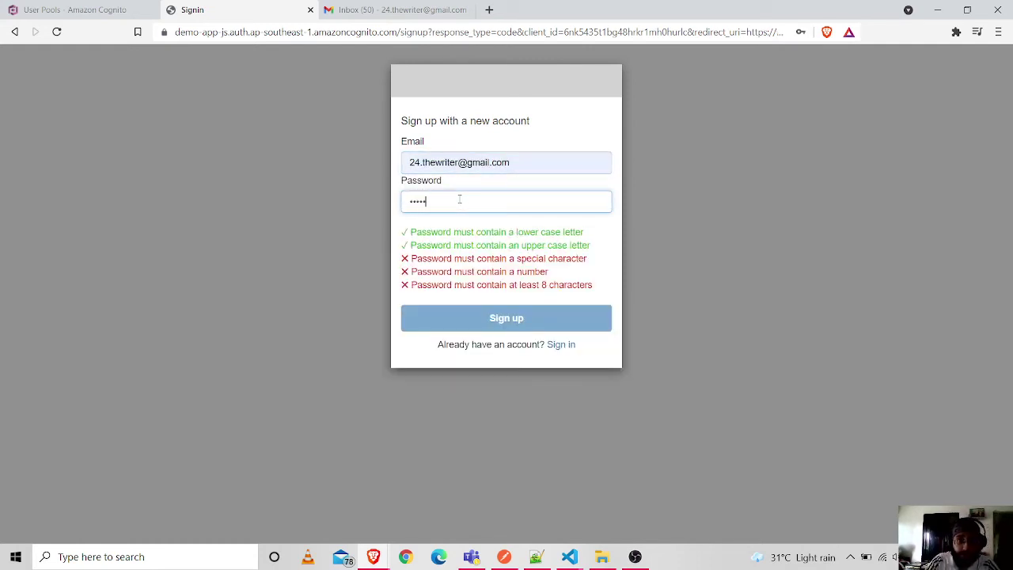
type("sts@123")
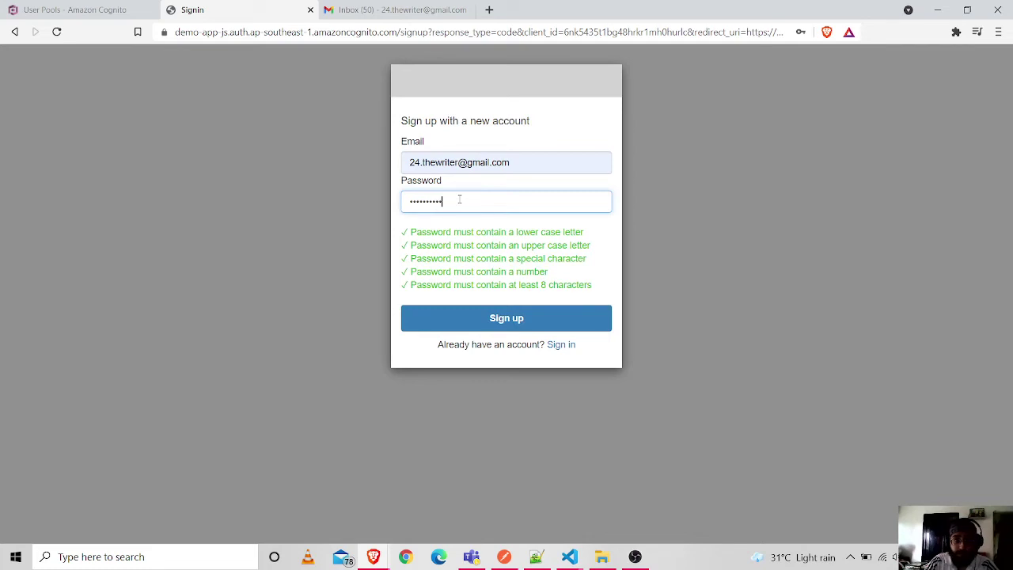
left_click(528, 325)
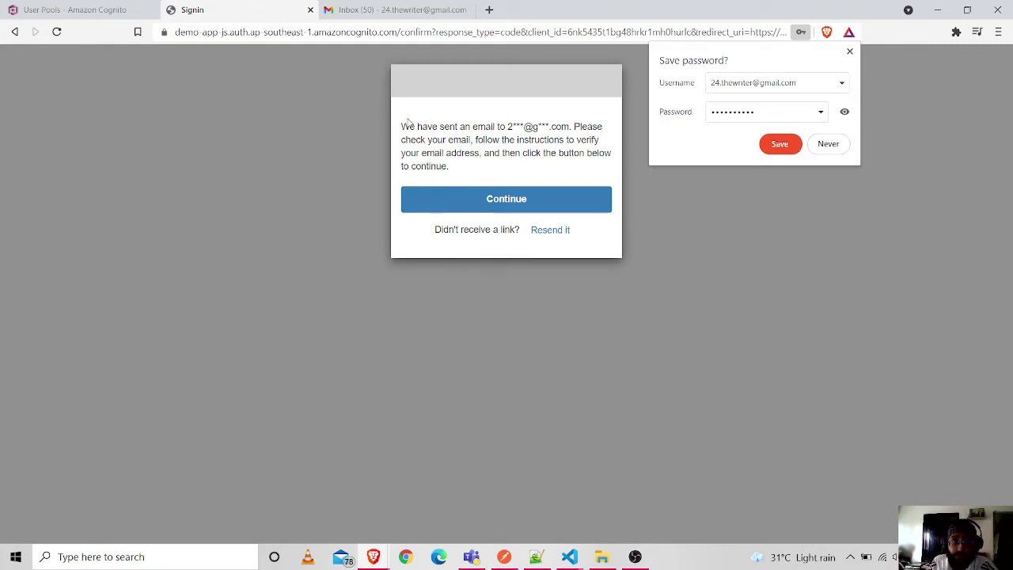
- Dismiss the save-password prompt, refresh Users and groups to see the UNCONFIRMED user, then open the inbox
left_click_drag(402, 125, 548, 166)
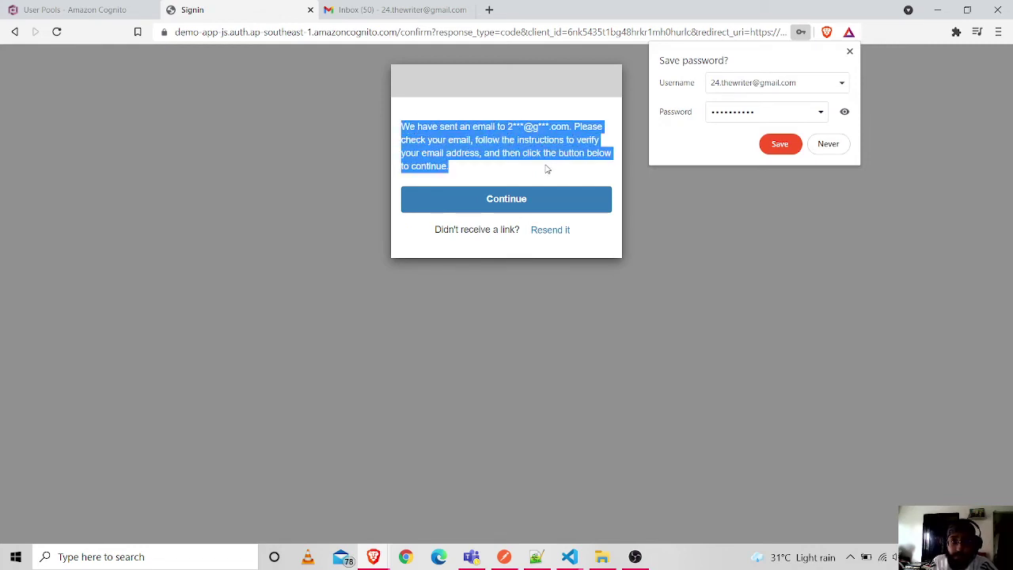
left_click(850, 50)
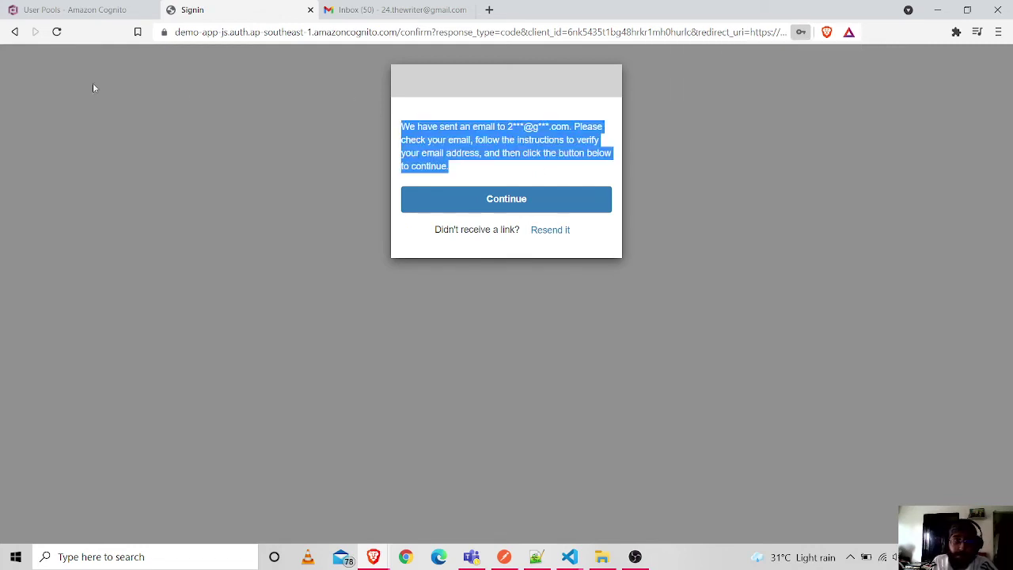
left_click(67, 10)
scroll(87, 145, "up", 5)
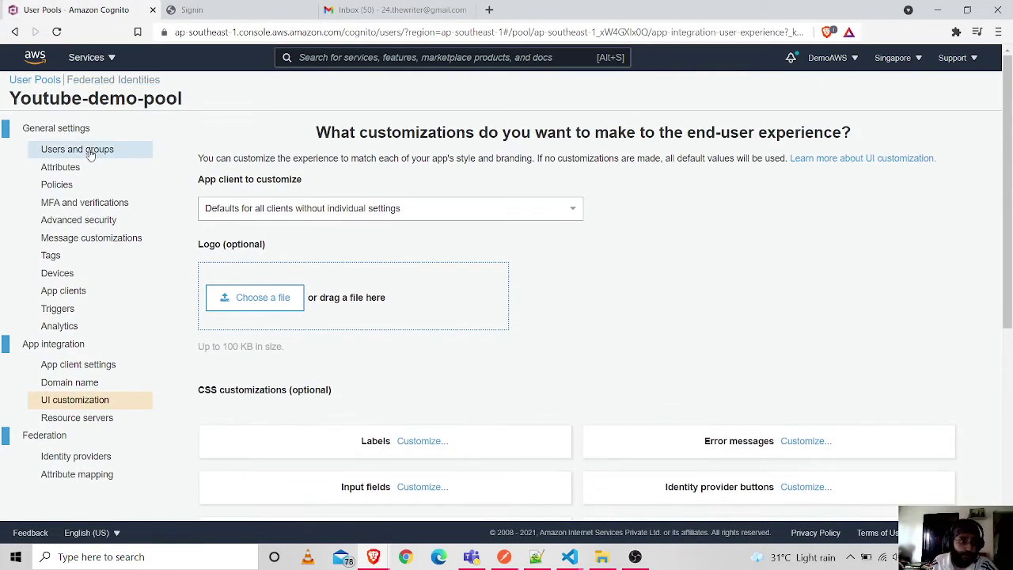
left_click(91, 150)
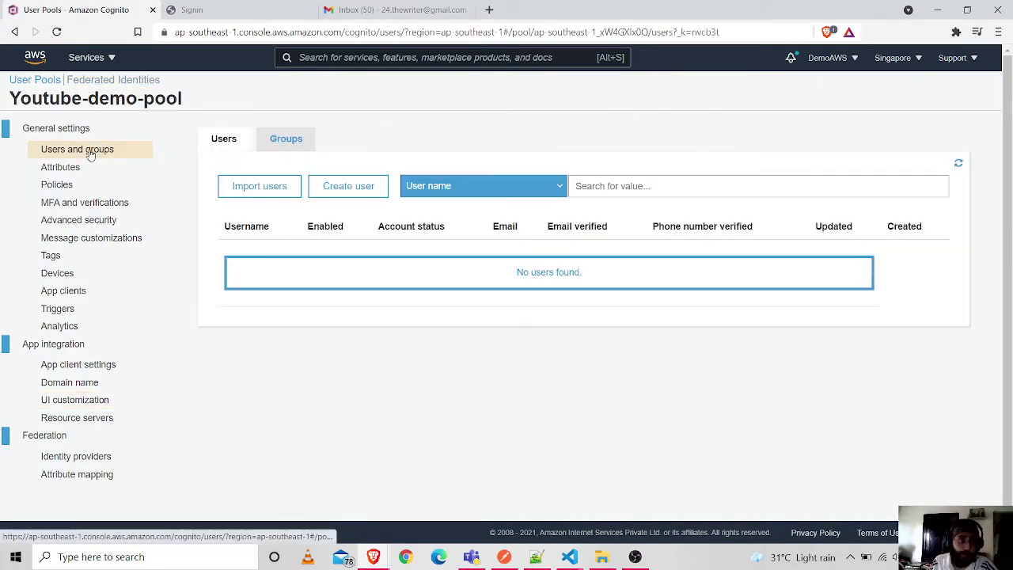
left_click(959, 163)
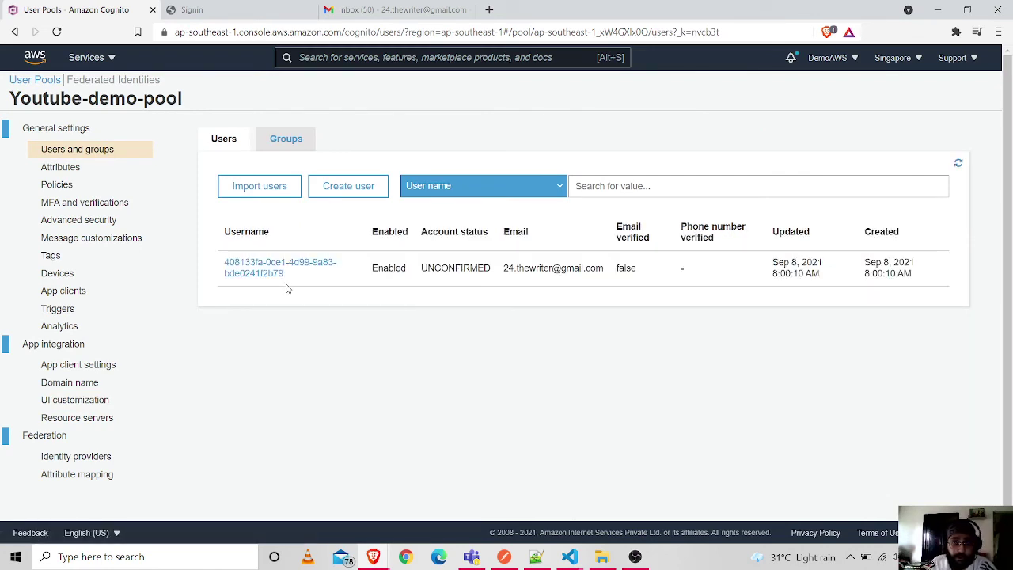
left_click_drag(422, 270, 498, 275)
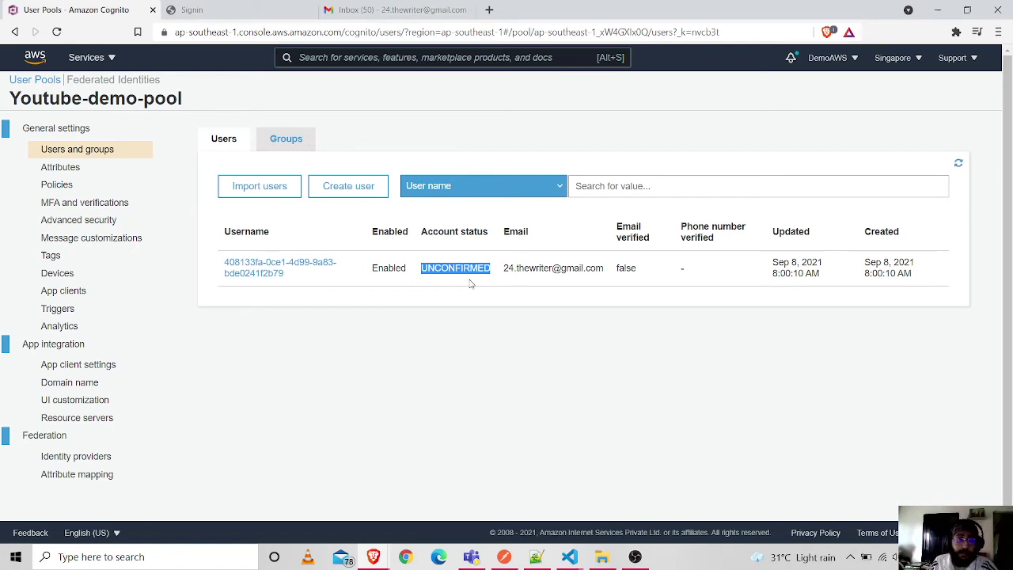
left_click(376, 10)
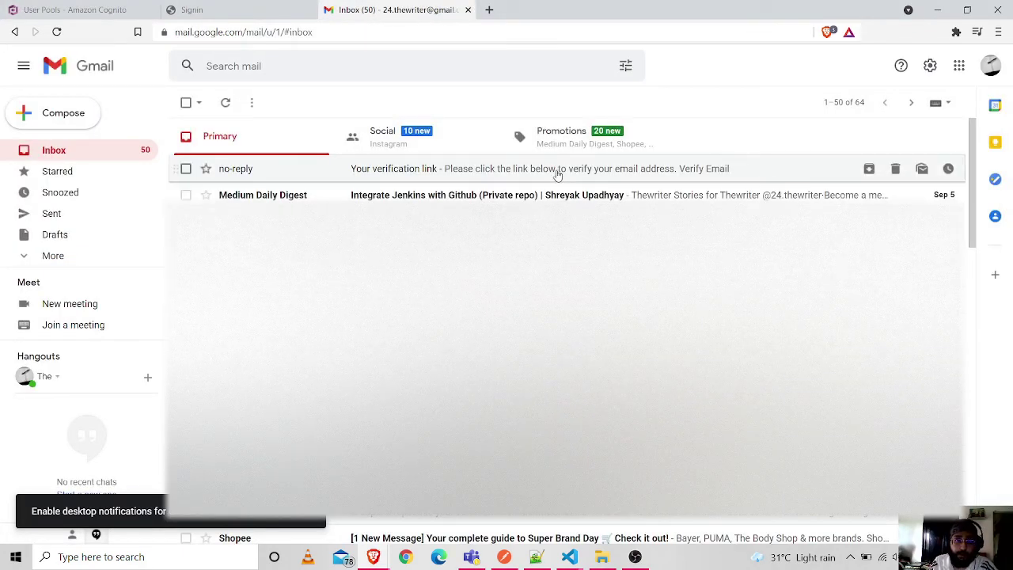
- Reload Gmail, open the 'Your verification link' email and follow Verify Email, then return to the console
left_click(336, 30)
key("Return")
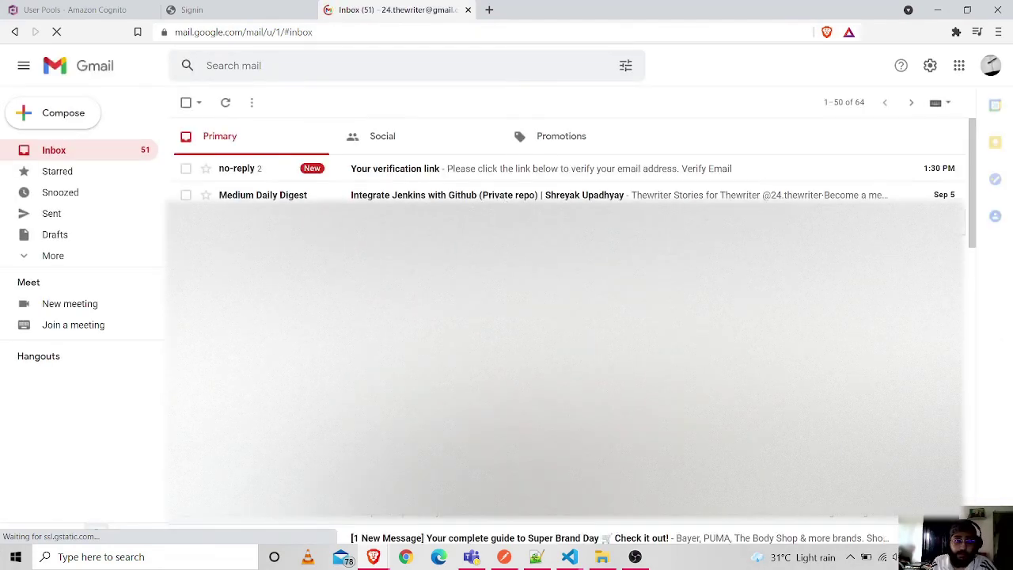
left_click(410, 176)
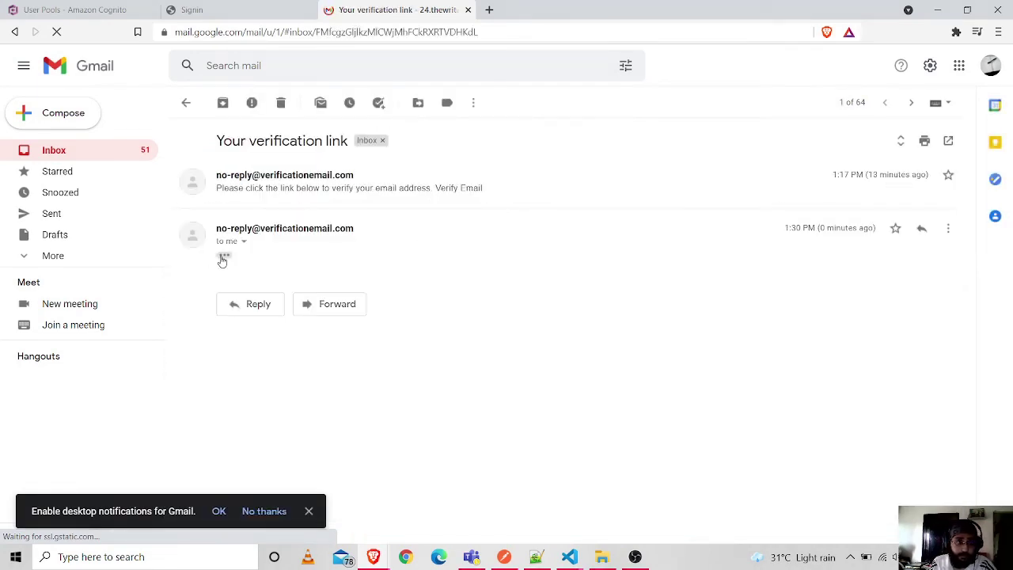
left_click(224, 258)
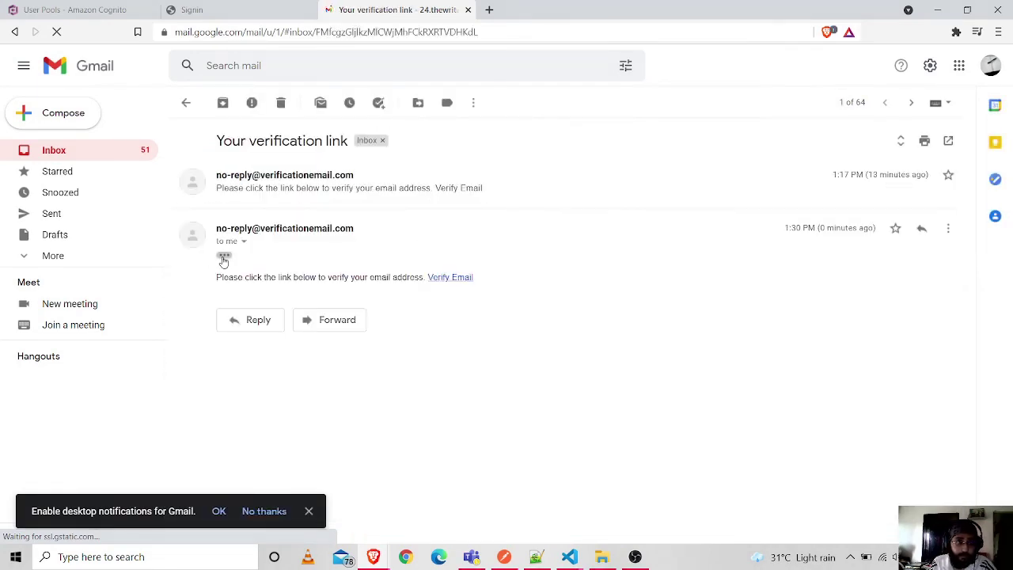
left_click(451, 277)
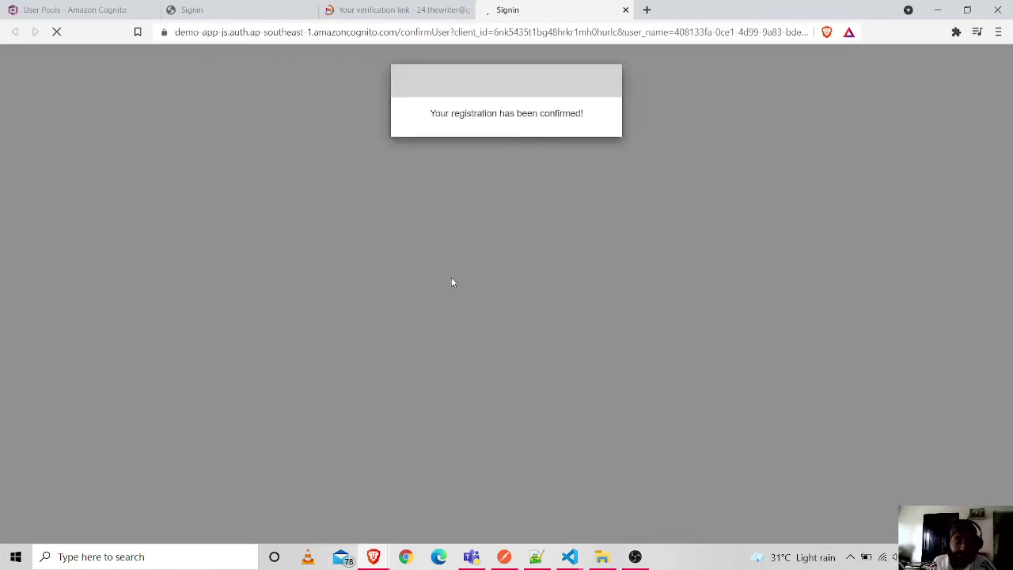
left_click_drag(433, 113, 610, 106)
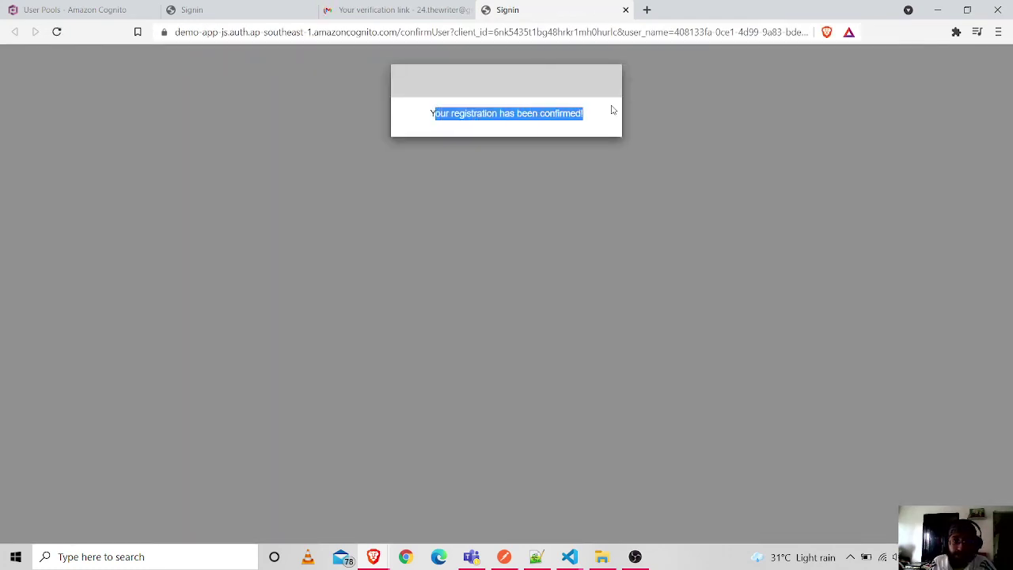
left_click(75, 10)
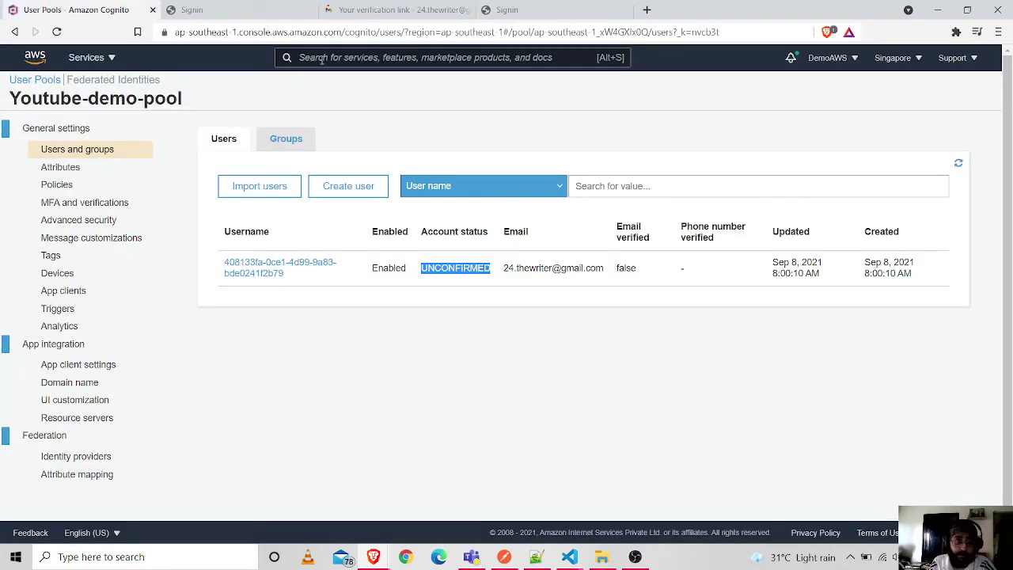
- Refresh the users list to confirm the CONFIRMED status, then Continue on the hosted page
left_click(958, 164)
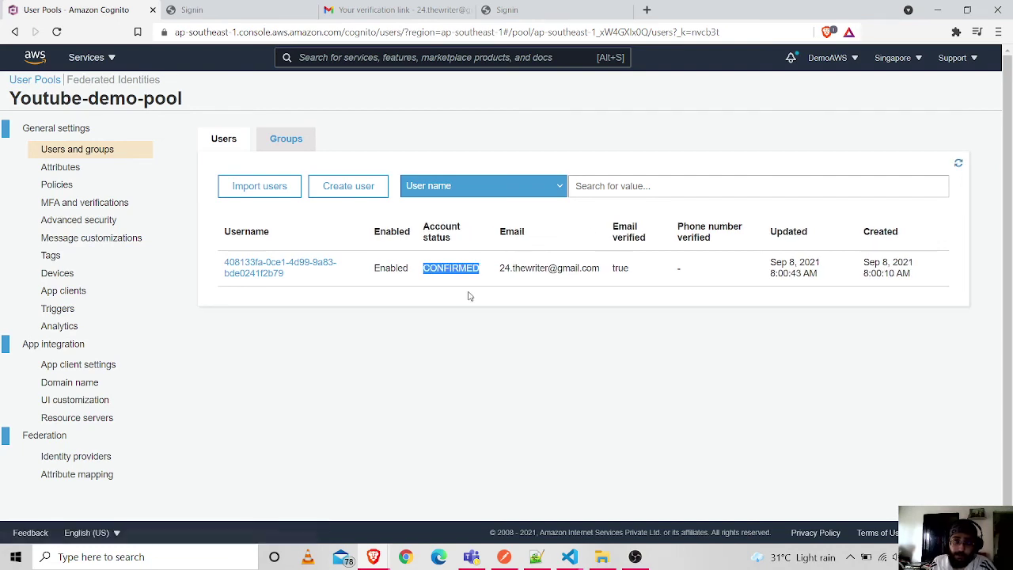
left_click_drag(477, 269, 422, 269)
left_click(451, 336)
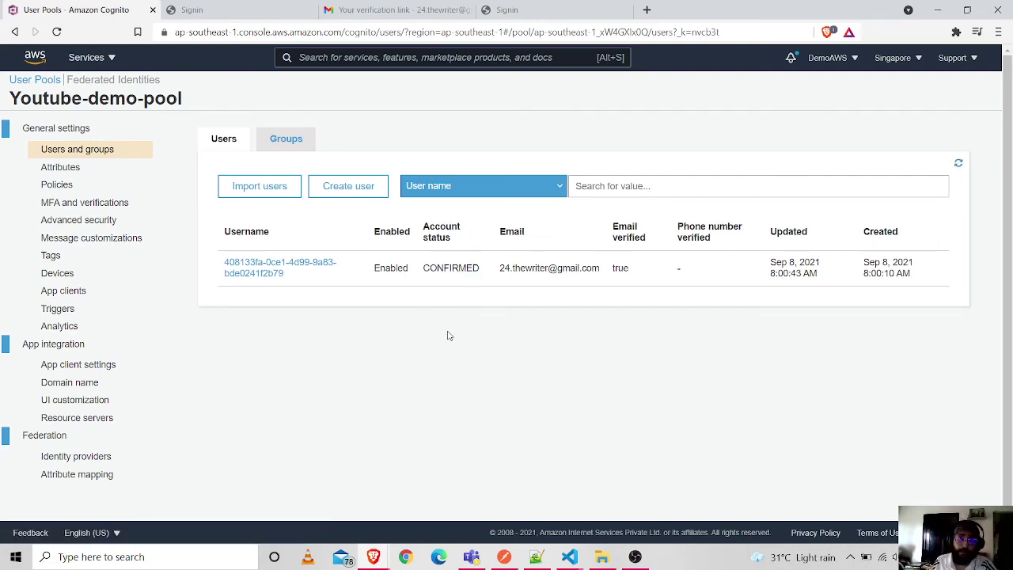
left_click(256, 14)
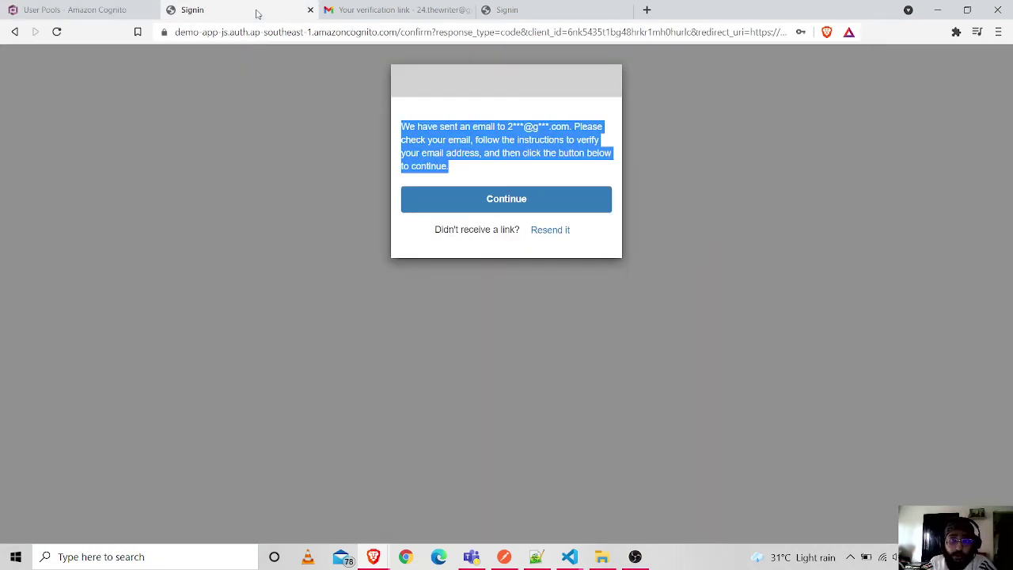
left_click(535, 204)
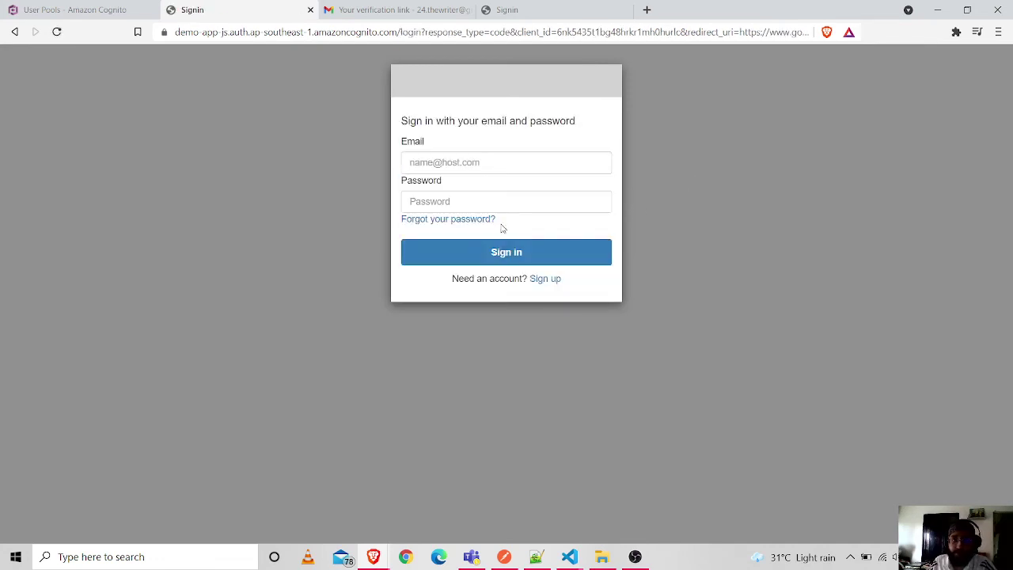
- Sign in on the hosted UI with the saved email and the account password
left_click(427, 161)
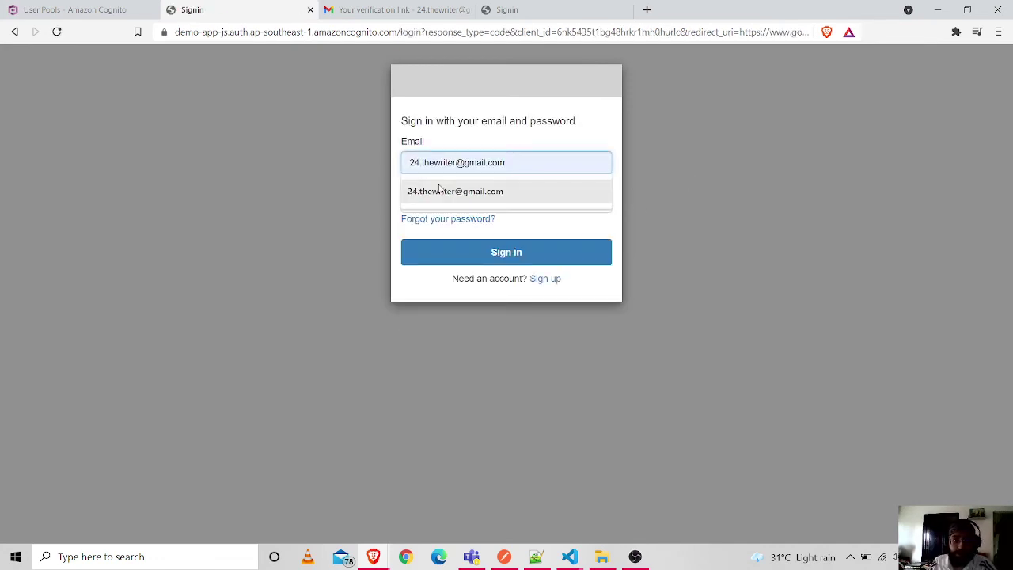
left_click(433, 194)
left_click(430, 199)
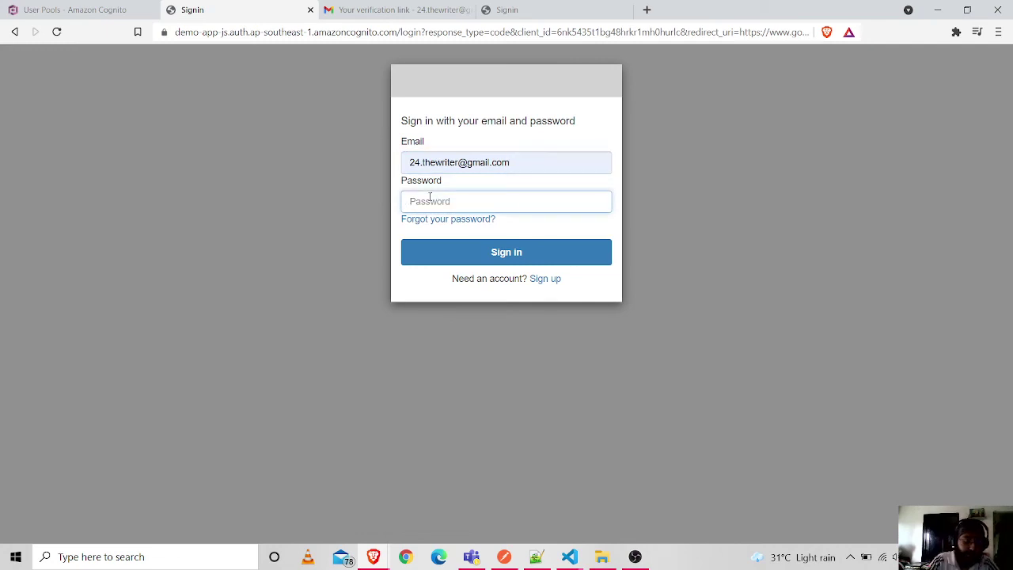
type("****")
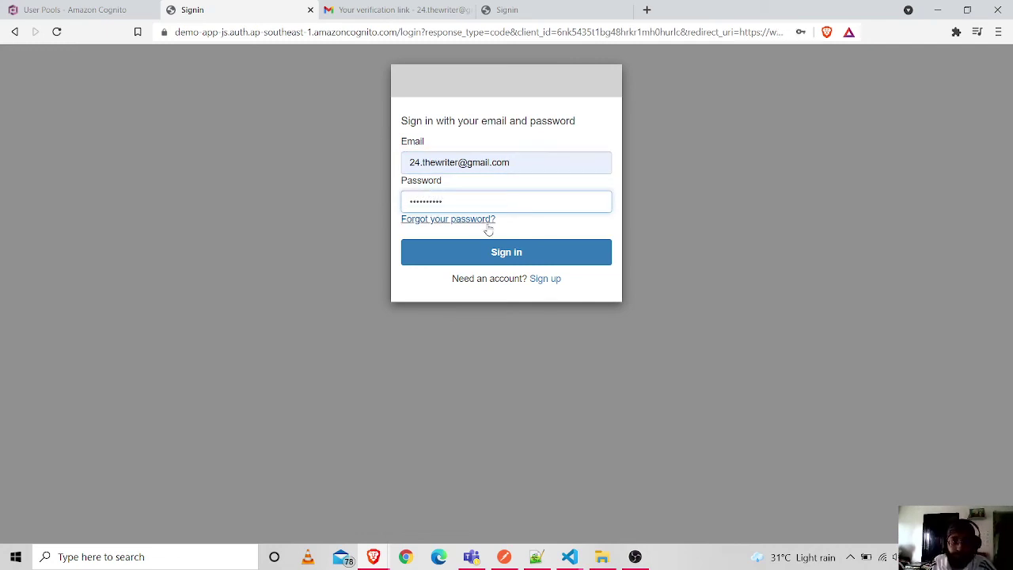
left_click(495, 253)
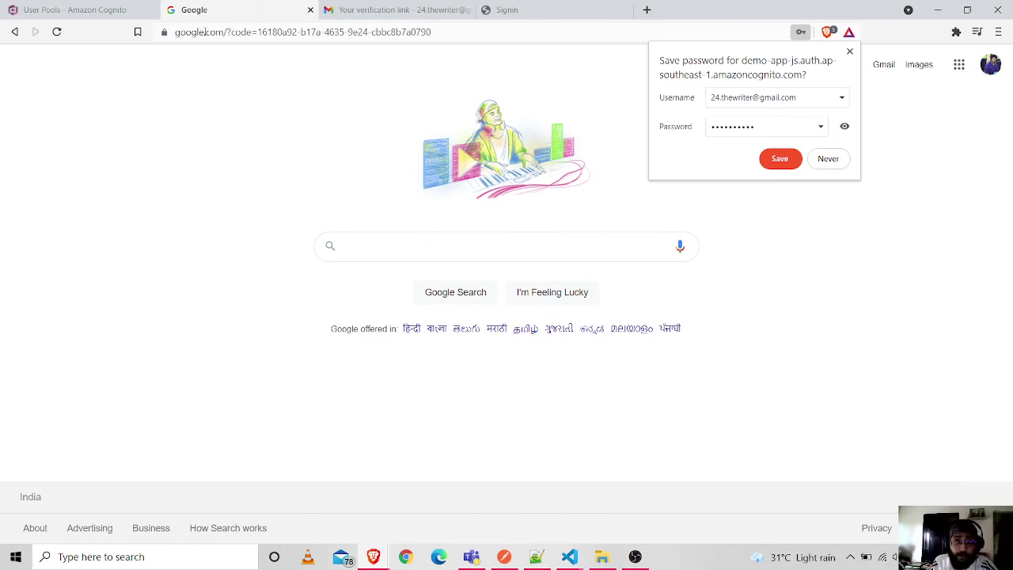
- Dismiss the save-password prompt and highlight the authorization code in the google.com redirect address
left_click(849, 51)
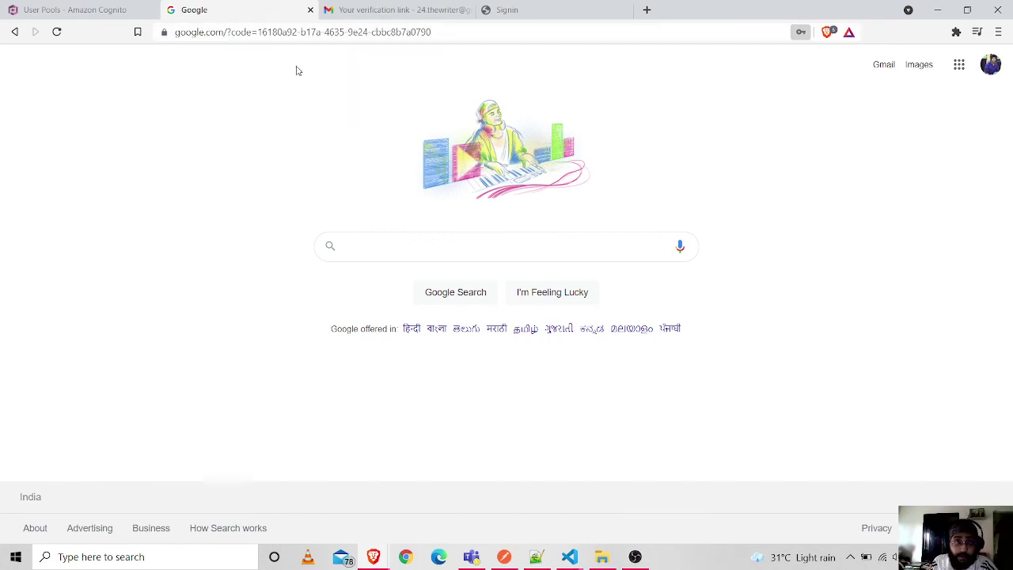
left_click_drag(260, 32, 443, 36)
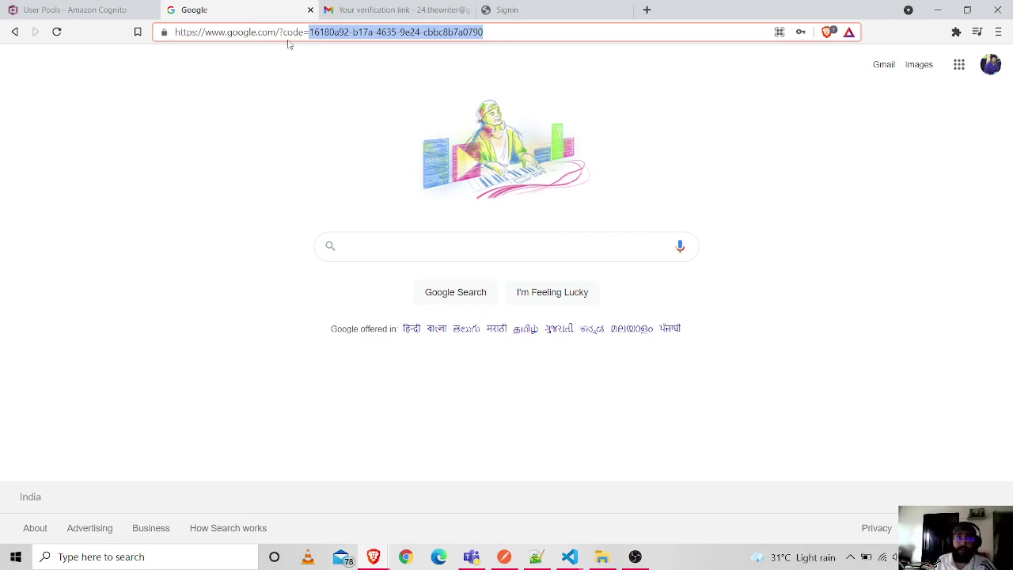
left_click(75, 10)
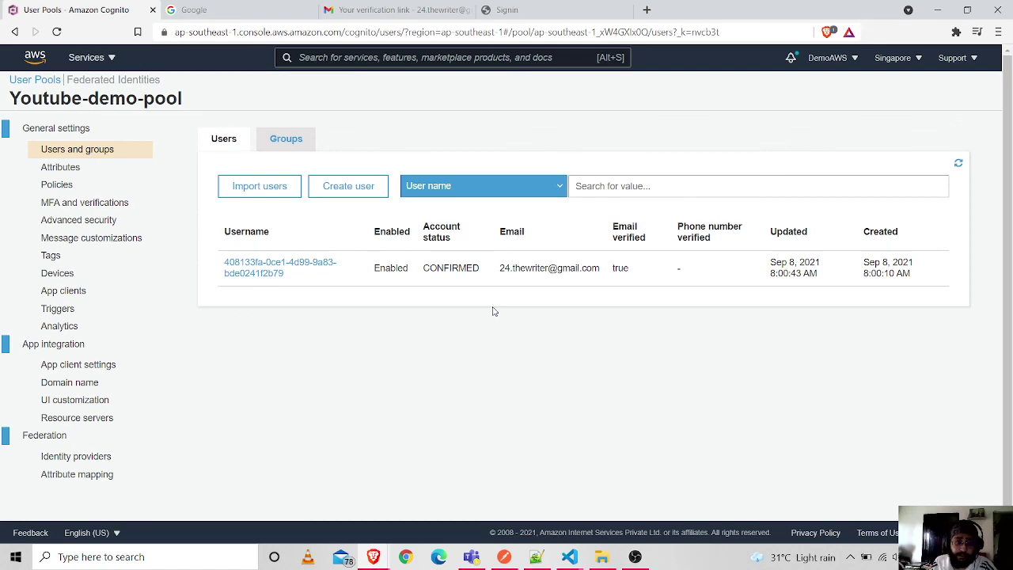
left_click(634, 557)
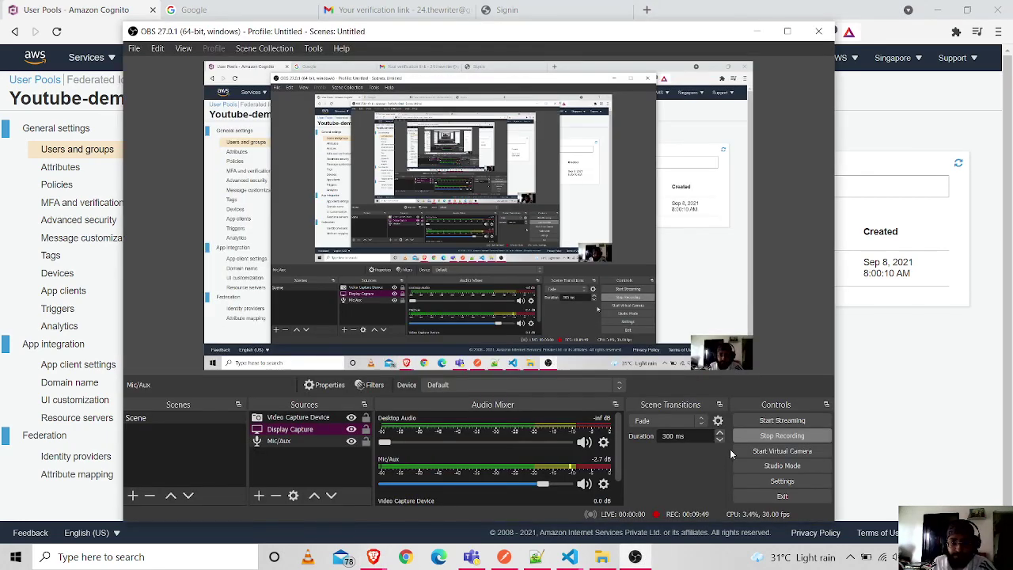